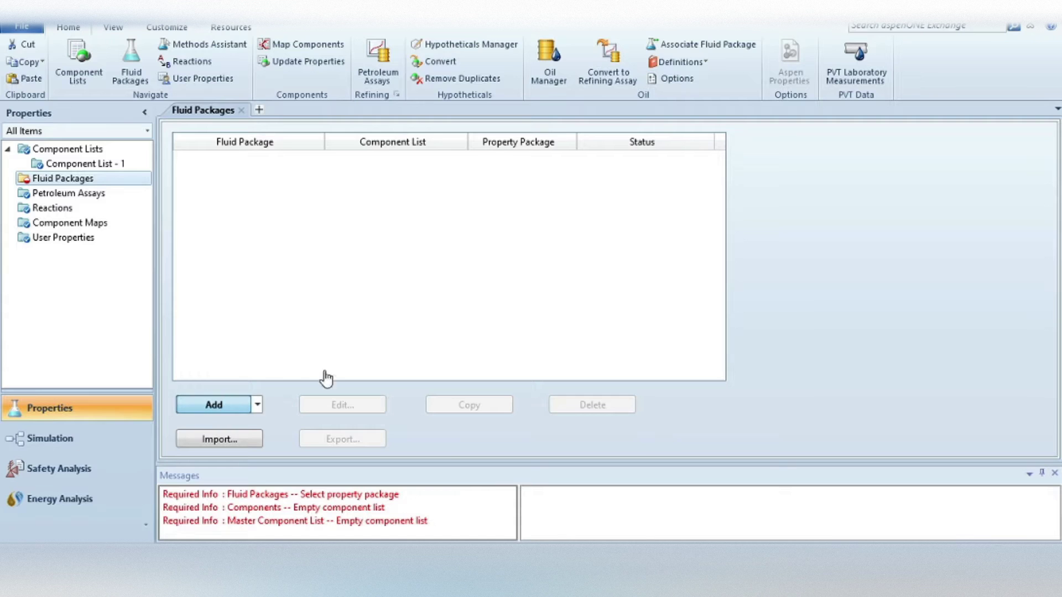
# - Add a fluid package that uses the Peng-Robinson property package and switch to the simulation environment
pyautogui.moveTo(317, 258); pyautogui.dragTo(321, 342)
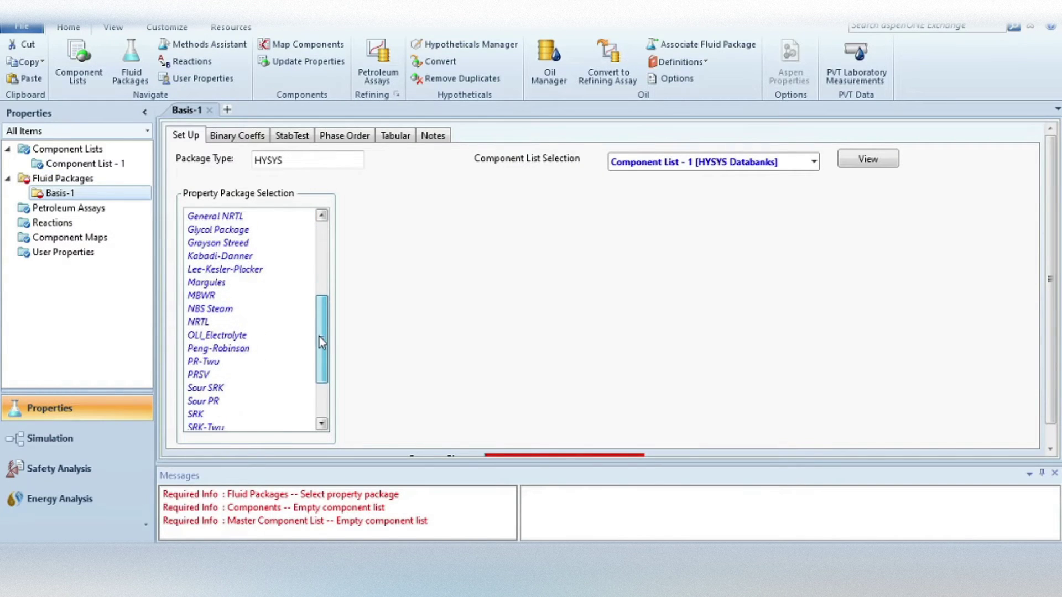
pyautogui.click(227, 353)
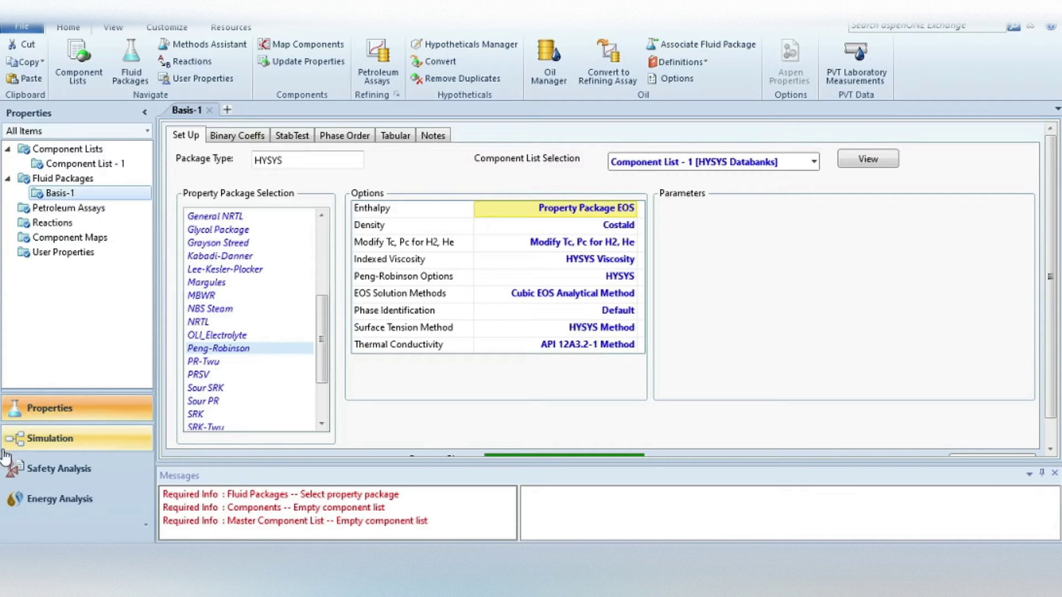
pyautogui.click(50, 437)
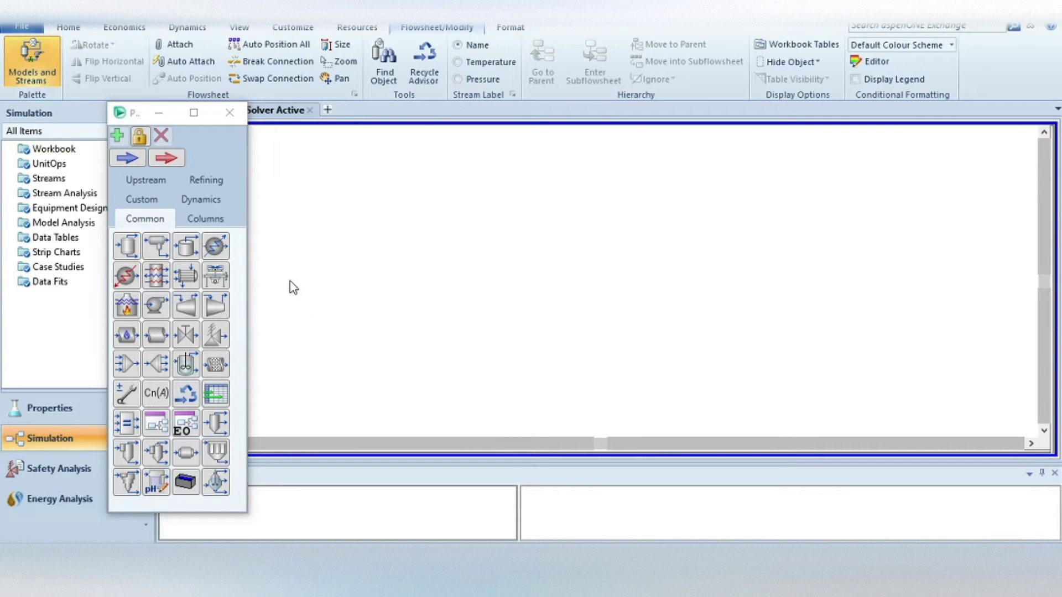
# - Place a material stream on the empty flowsheet and close the model palette
pyautogui.click(131, 158)
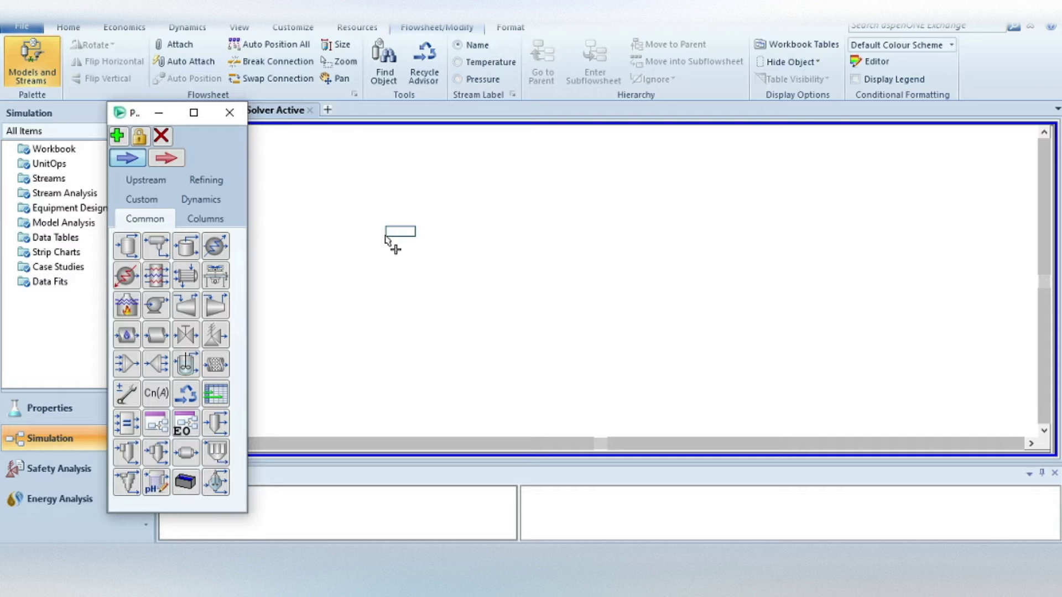
pyautogui.click(384, 232)
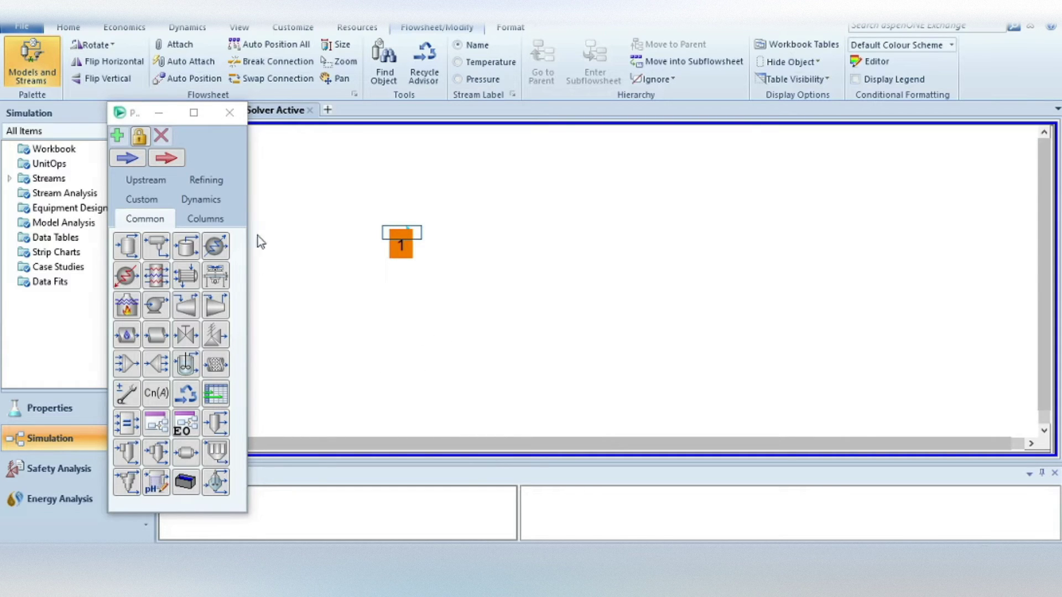
pyautogui.click(230, 114)
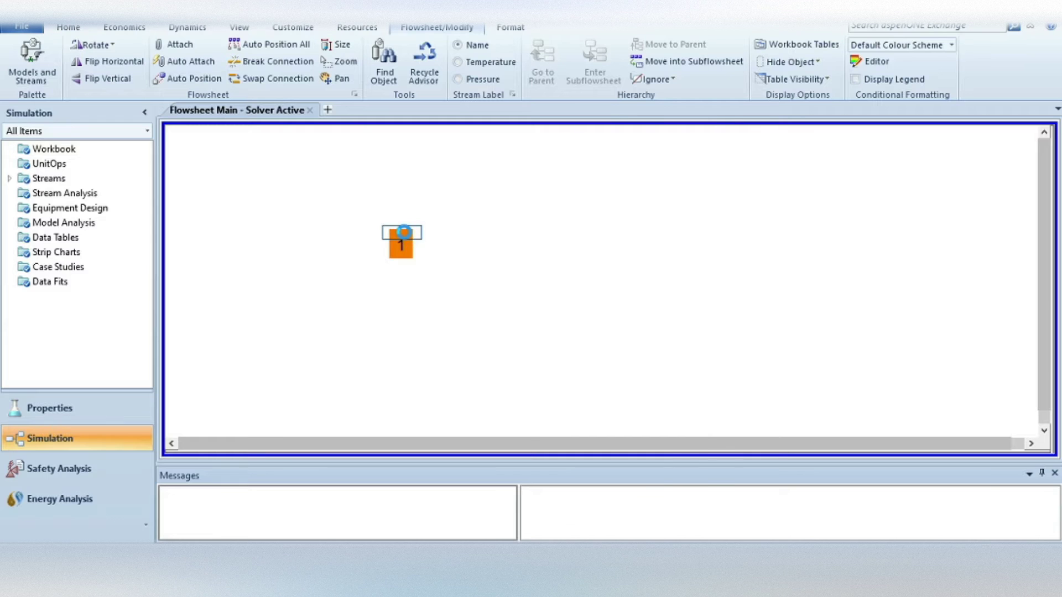
# - Open the material stream's worksheet and rename the stream "bubble point"
pyautogui.doubleClick(404, 233)
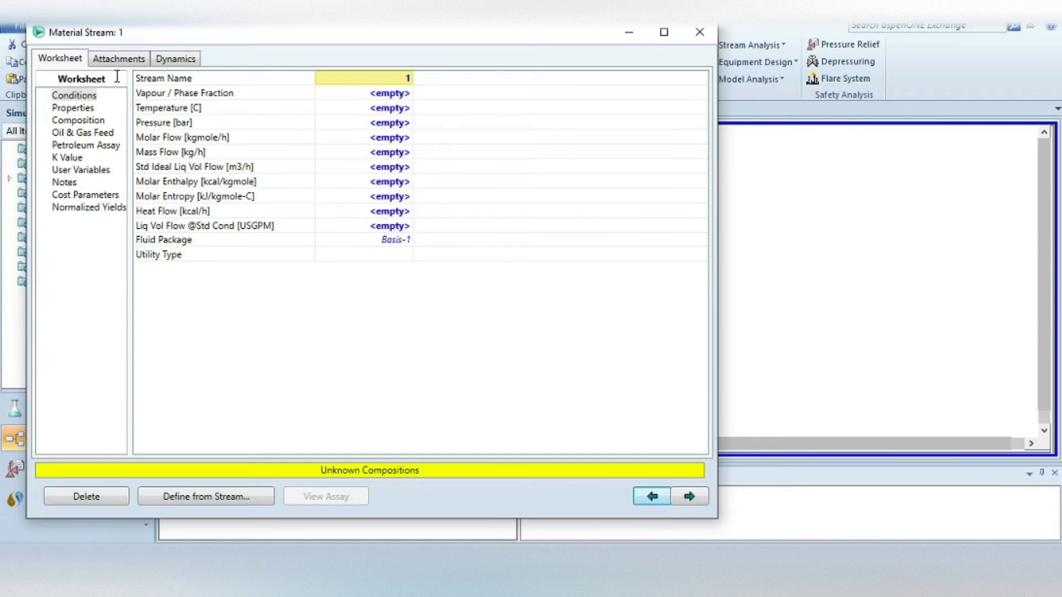
pyautogui.click(407, 79)
pyautogui.click(410, 79)
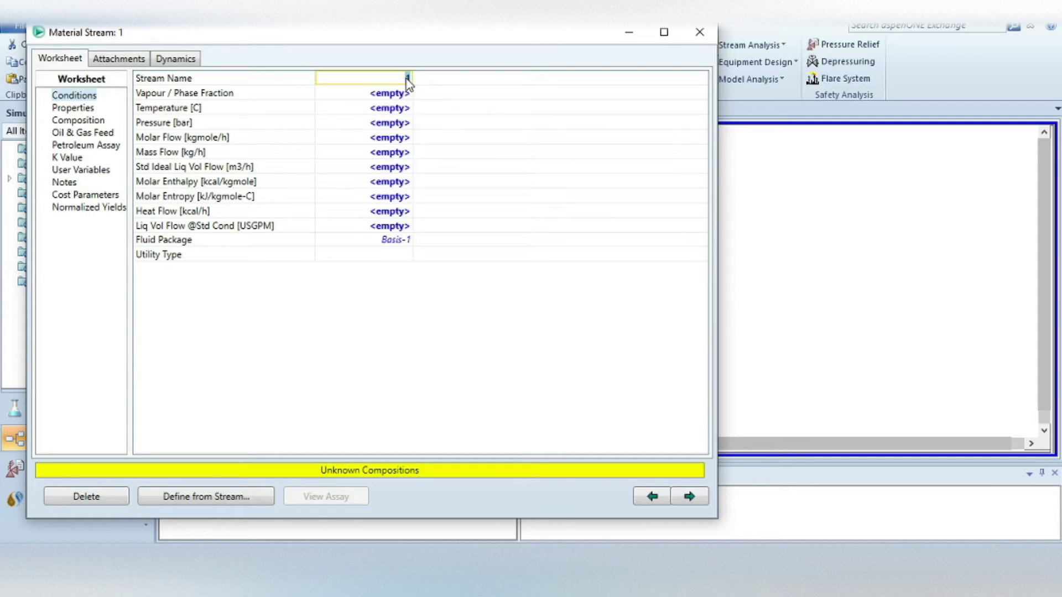
pyautogui.write('bubble point')
pyautogui.press('Return')
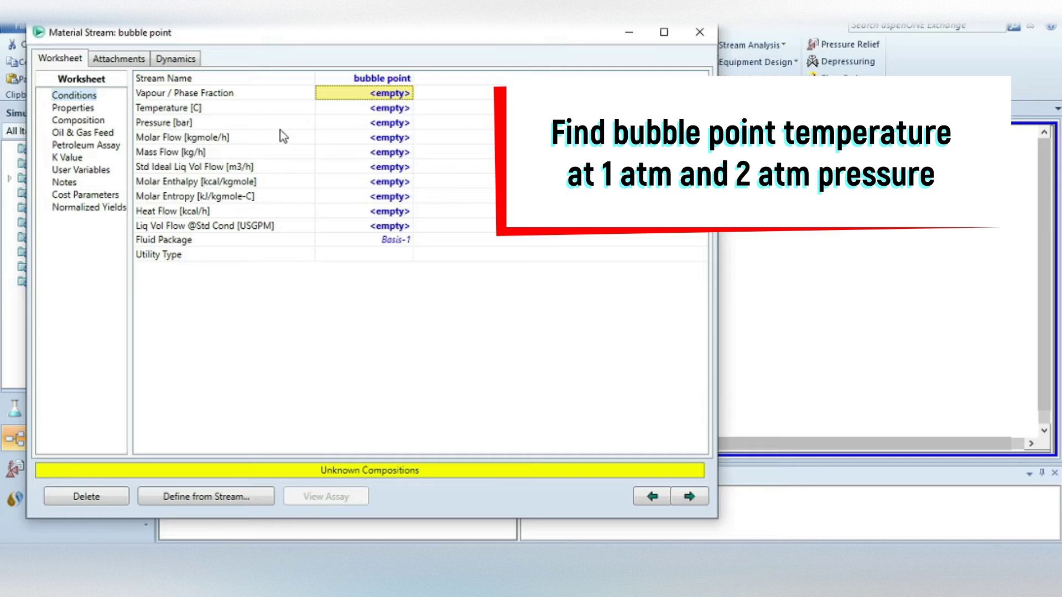
# - Set the bubble point stream's pressure to 1 atm
pyautogui.click(395, 128)
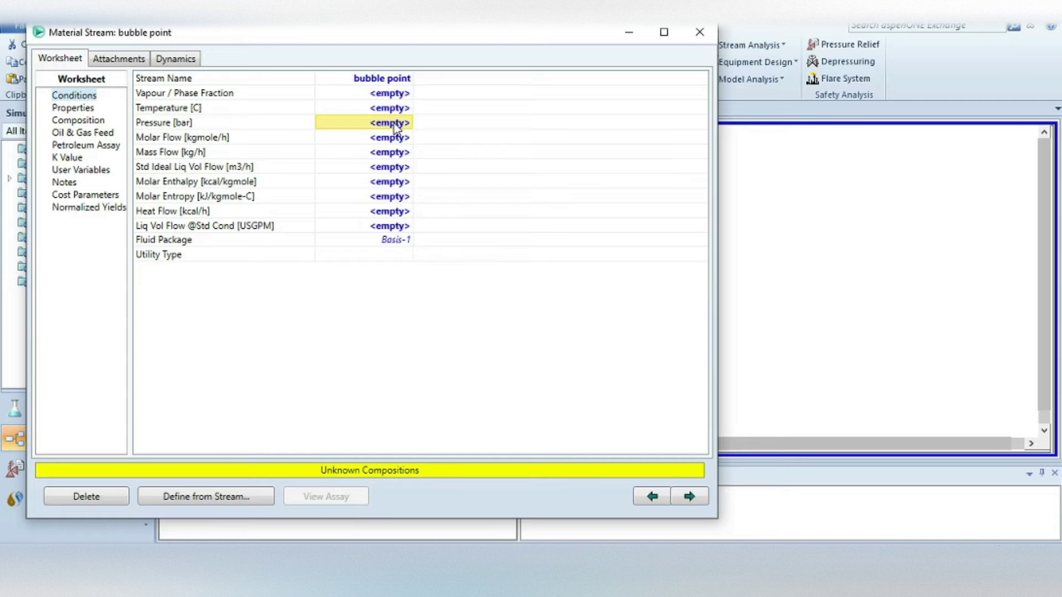
pyautogui.write('1')
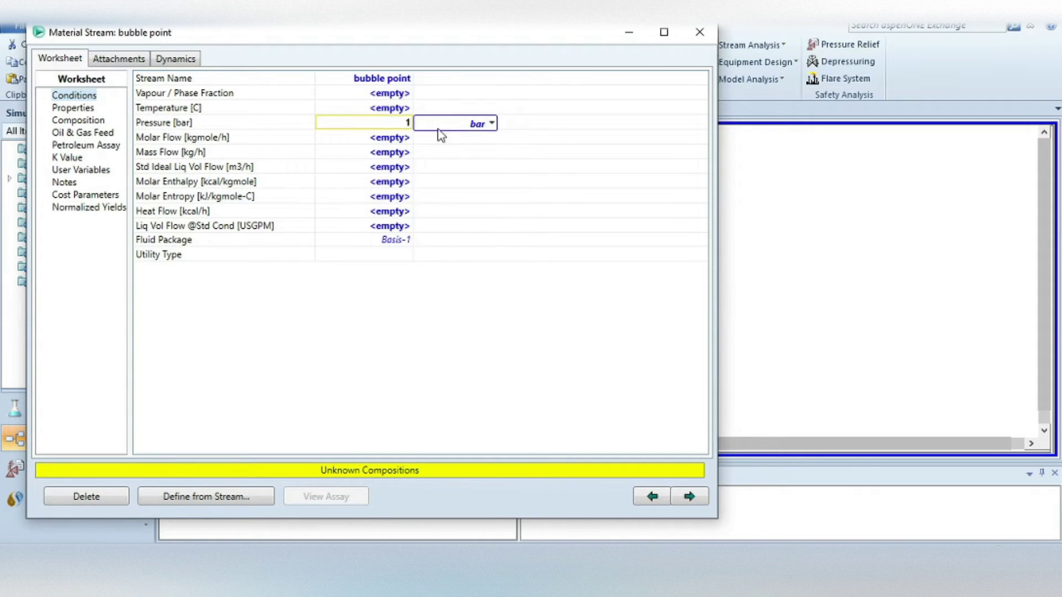
pyautogui.click(491, 125)
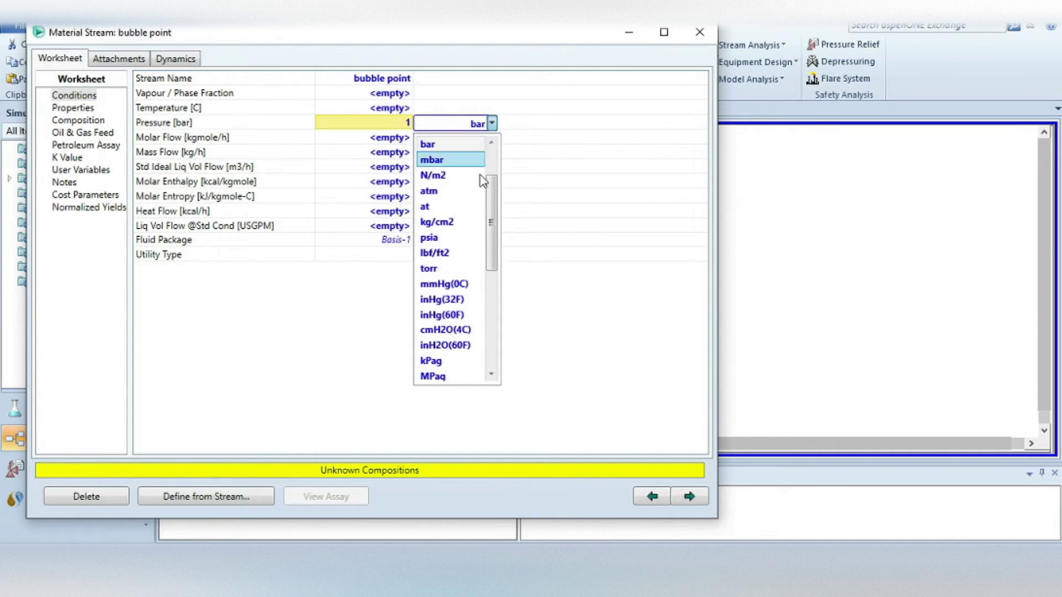
pyautogui.scroll(1, 492, 197)
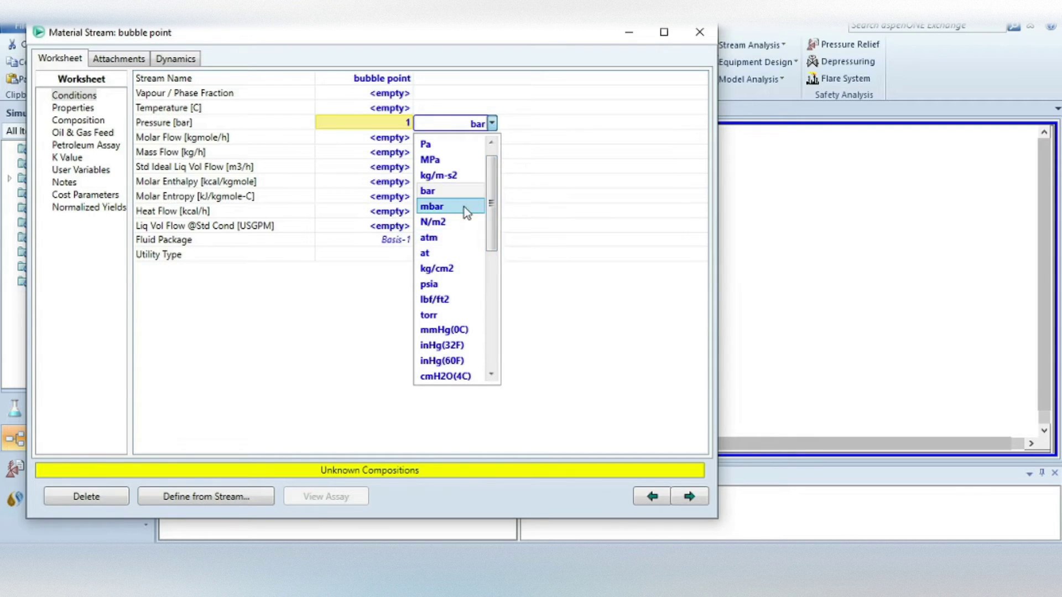
pyautogui.click(451, 239)
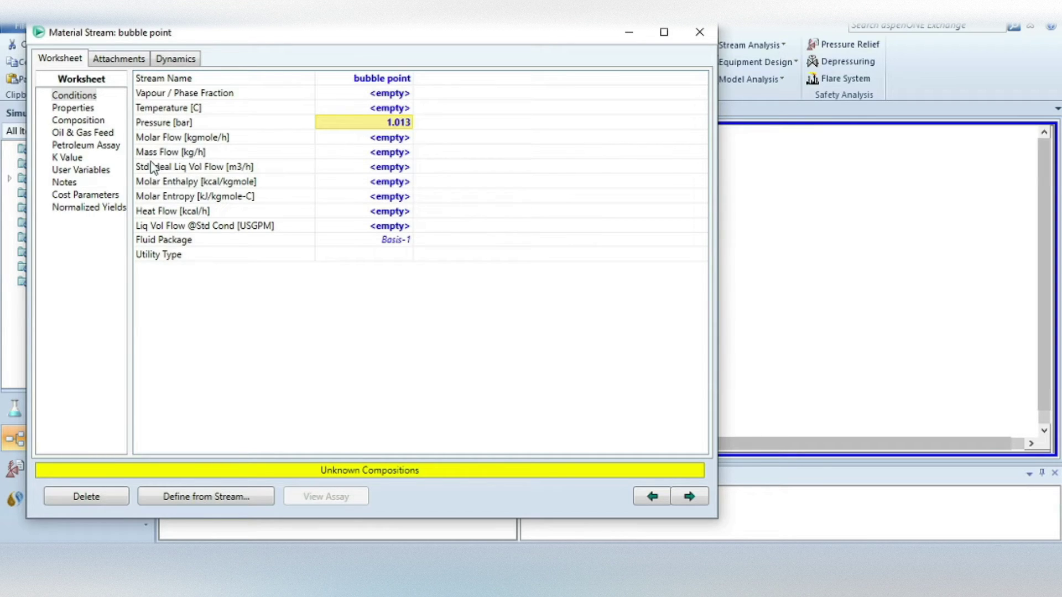
# - Set the bubble point stream's mass flow to 1 kg/h
pyautogui.click(388, 140)
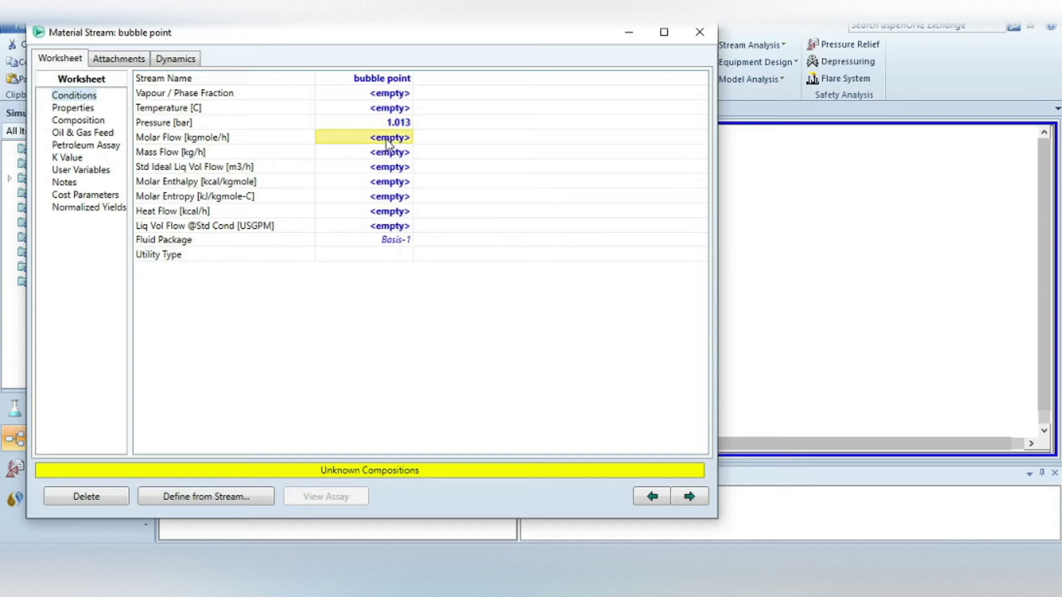
pyautogui.click(393, 153)
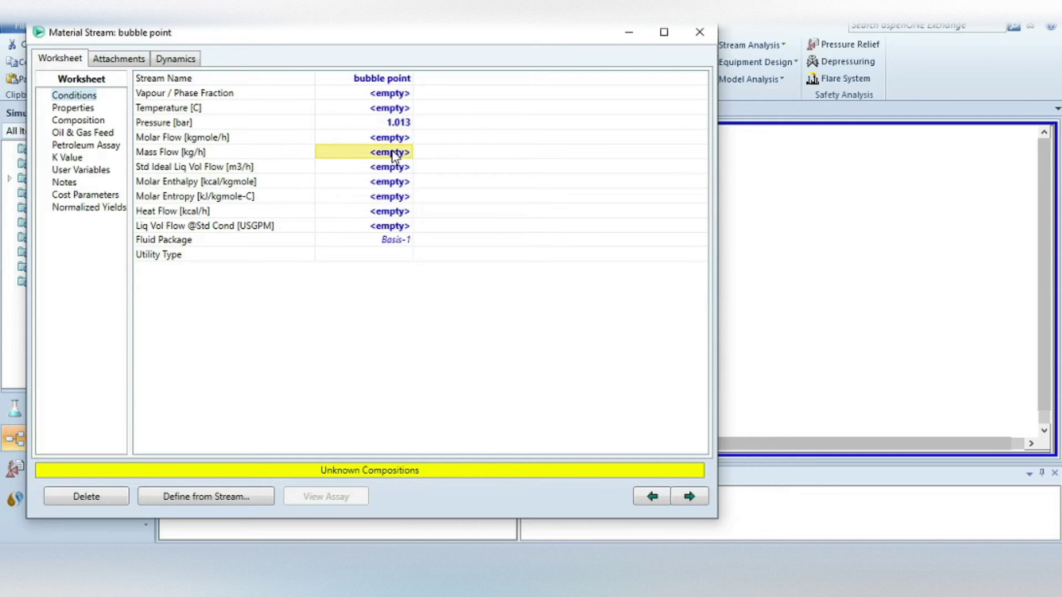
pyautogui.write('1')
pyautogui.press('Return')
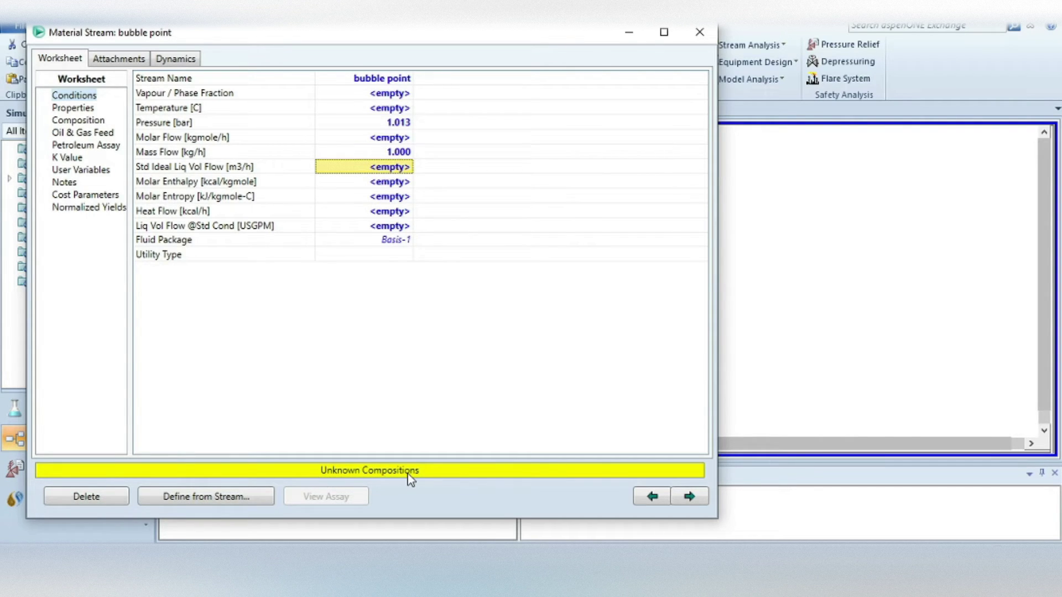
# - Define the stream's composition with an n-Hexane mole fraction of 1
pyautogui.click(72, 120)
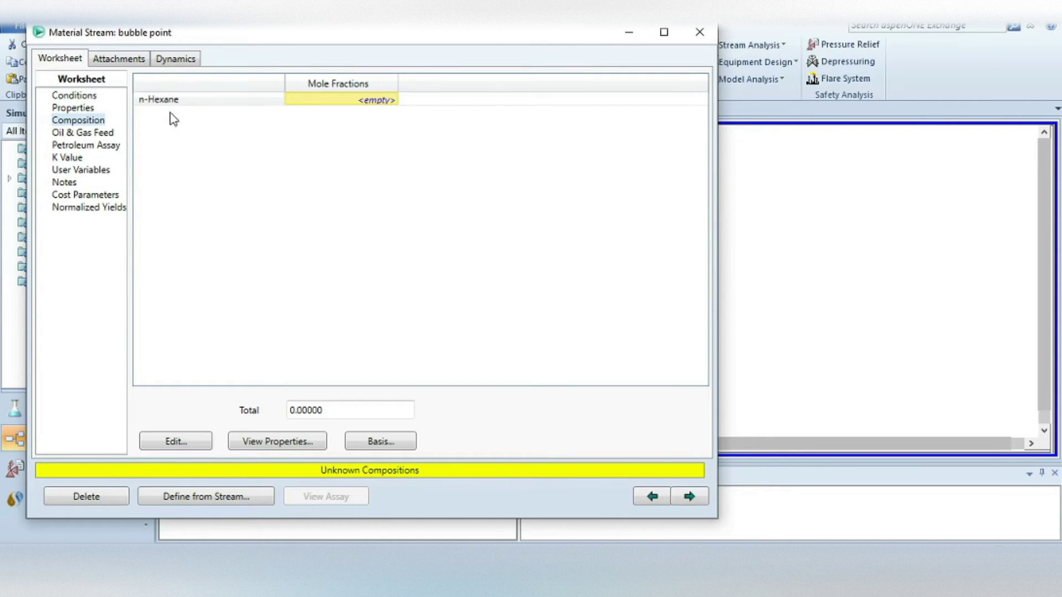
pyautogui.click(180, 443)
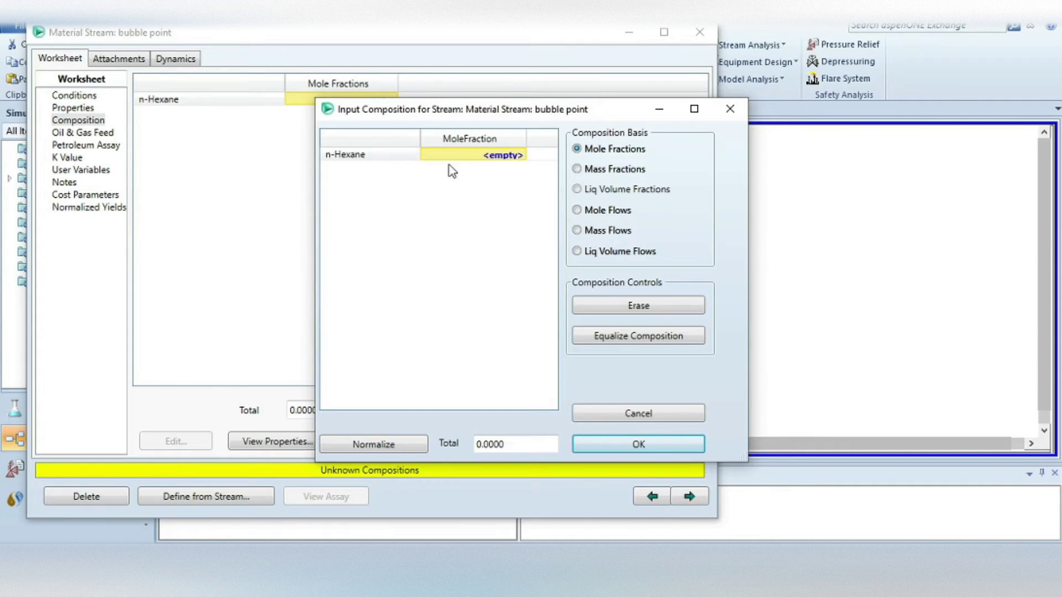
pyautogui.click(502, 156)
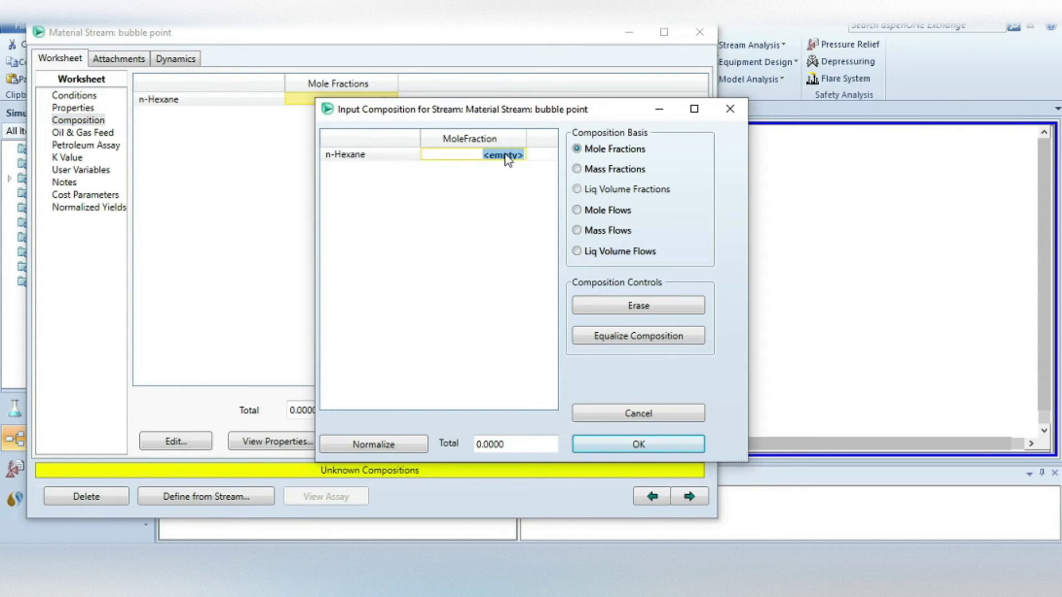
pyautogui.write('1')
pyautogui.press('Return')
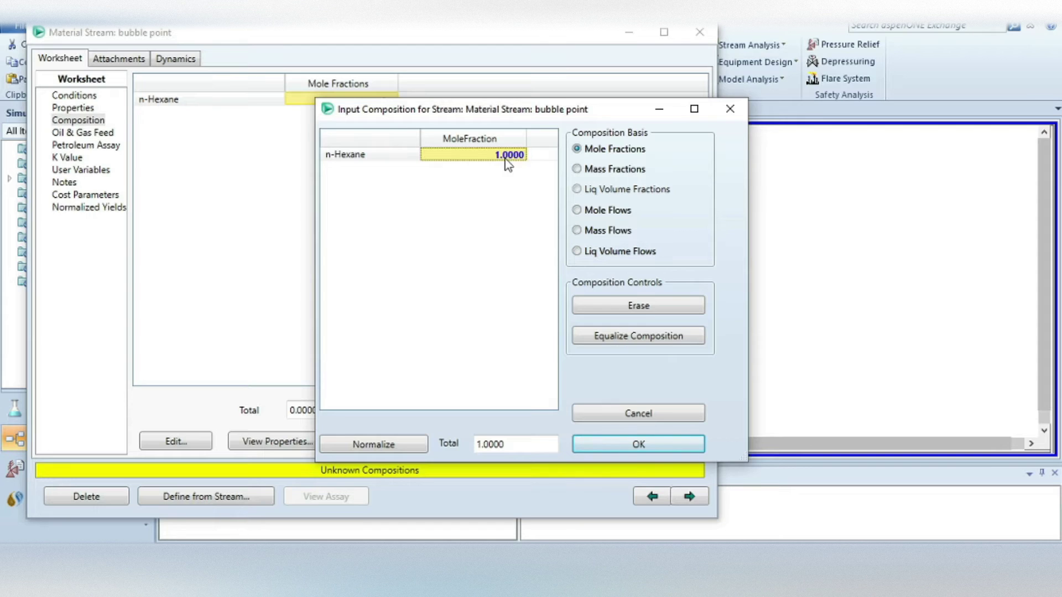
pyautogui.click(624, 451)
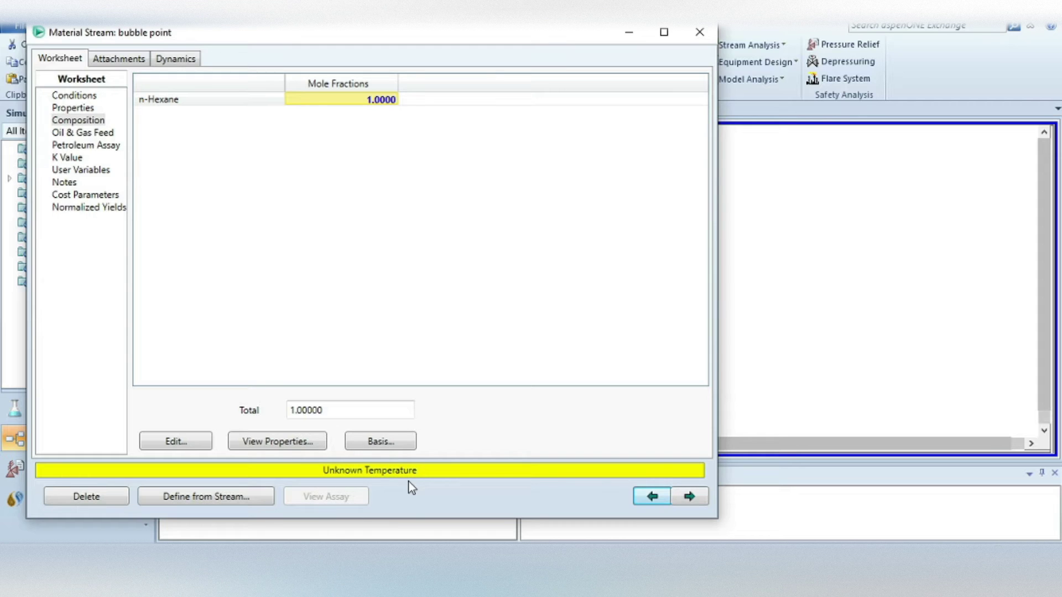
# - Set the stream's vapour/phase fraction to 0 in its conditions to calculate the bubble point temperature
pyautogui.click(77, 97)
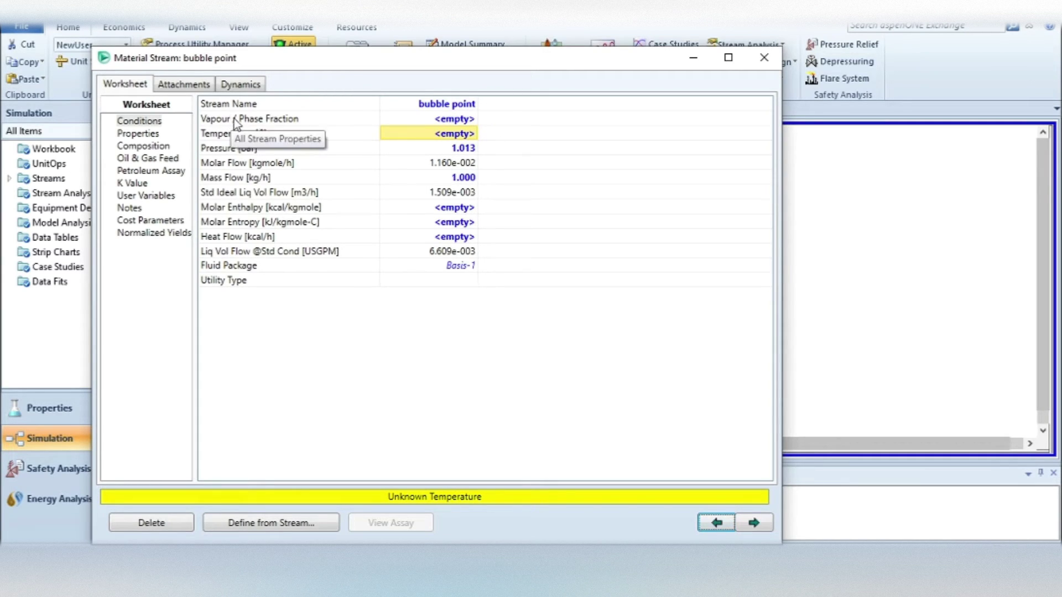
pyautogui.click(467, 118)
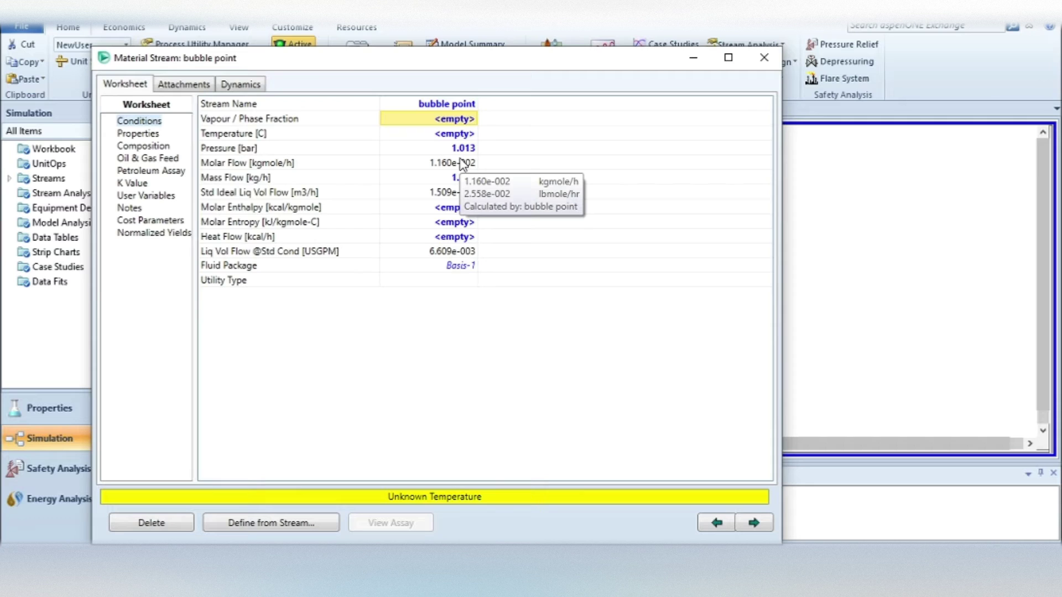
pyautogui.write('0')
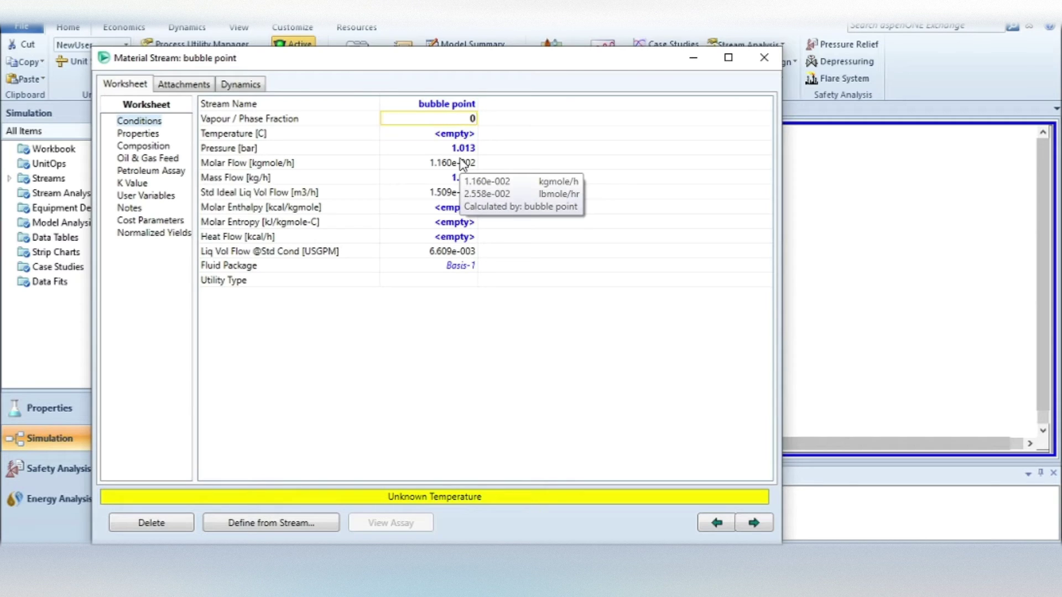
pyautogui.press('Return')
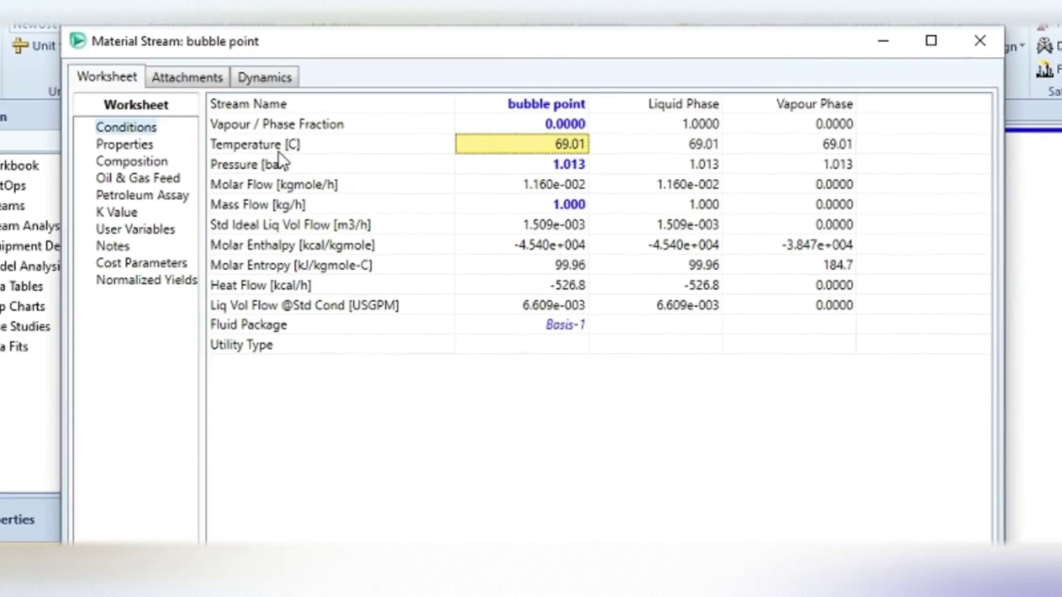
# - Change the bubble point stream's pressure to 2 atm to recalculate its bubble point temperature
pyautogui.moveTo(462, 145)
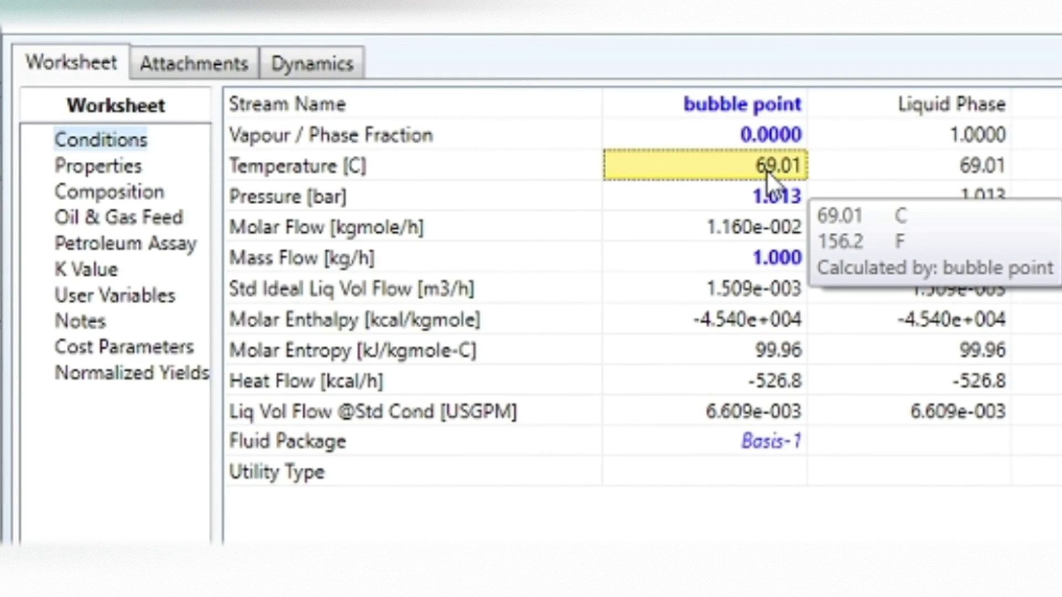
pyautogui.moveTo(719, 183)
pyautogui.moveTo(798, 178)
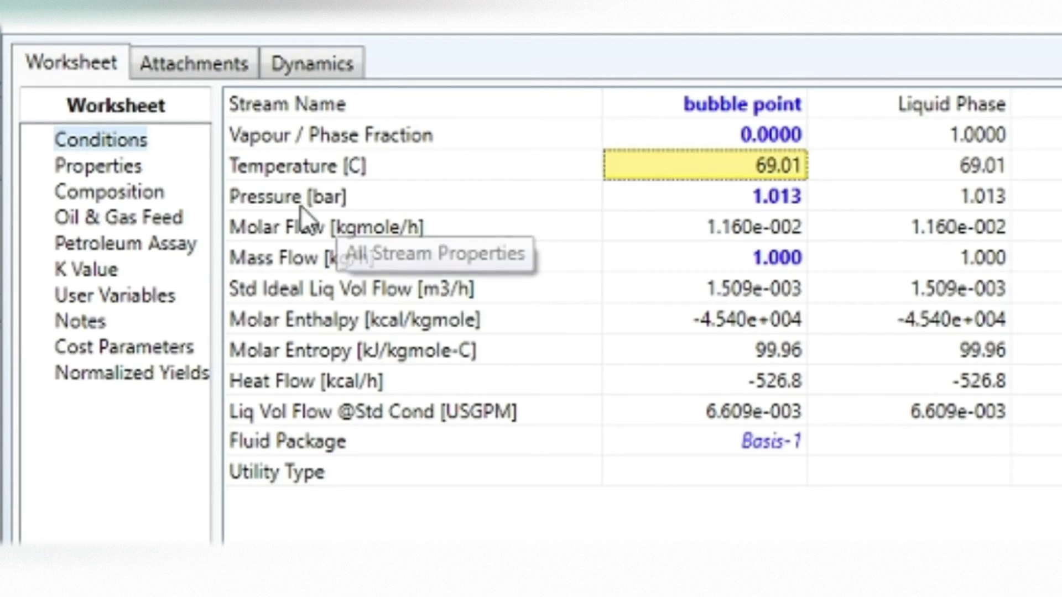
pyautogui.moveTo(631, 193)
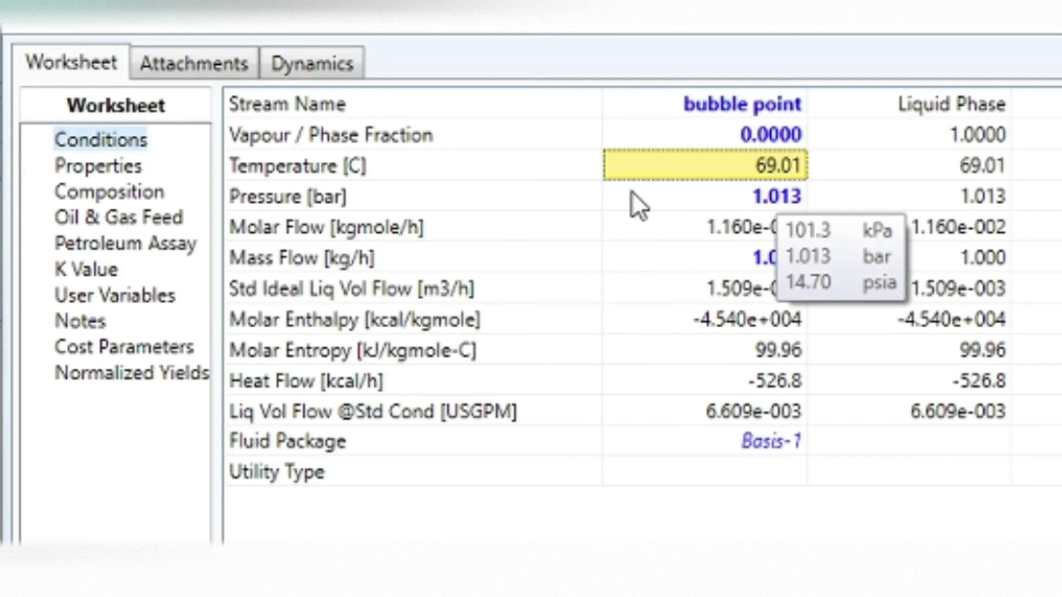
pyautogui.click(752, 197)
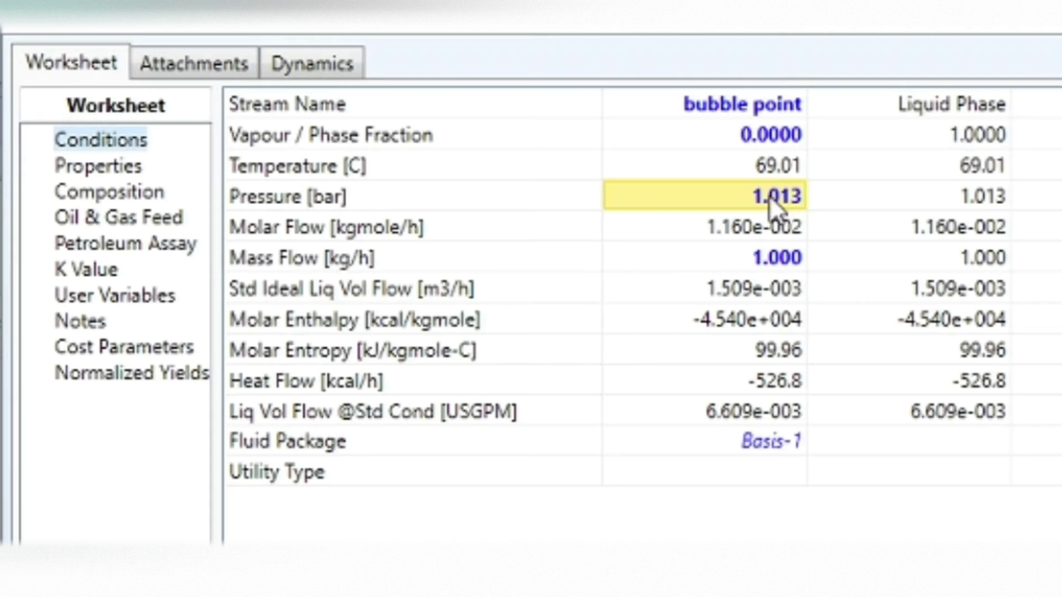
pyautogui.click(770, 196)
pyautogui.press('BackSpace')
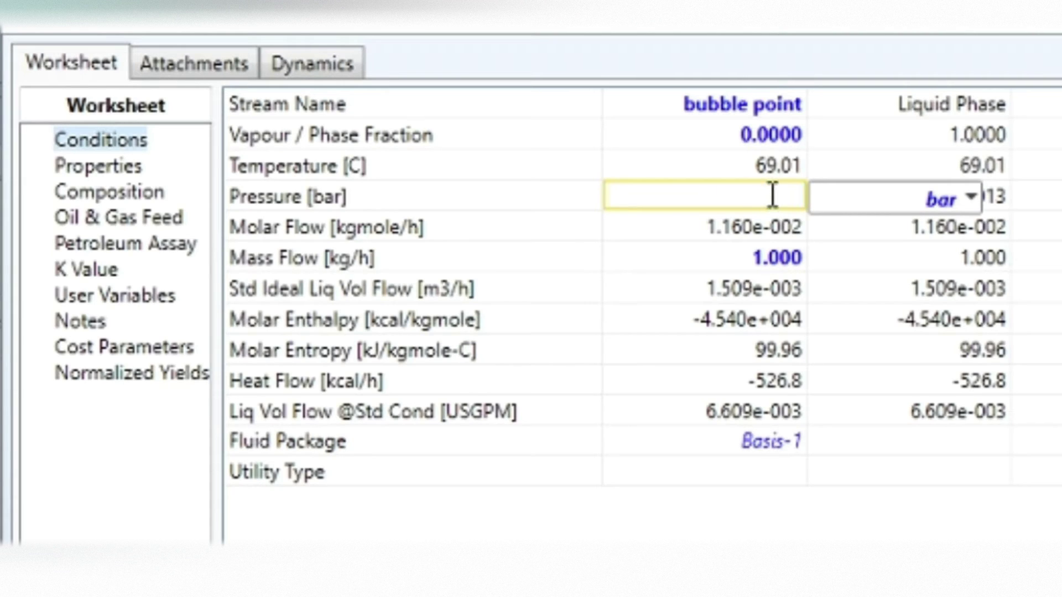
pyautogui.write('2')
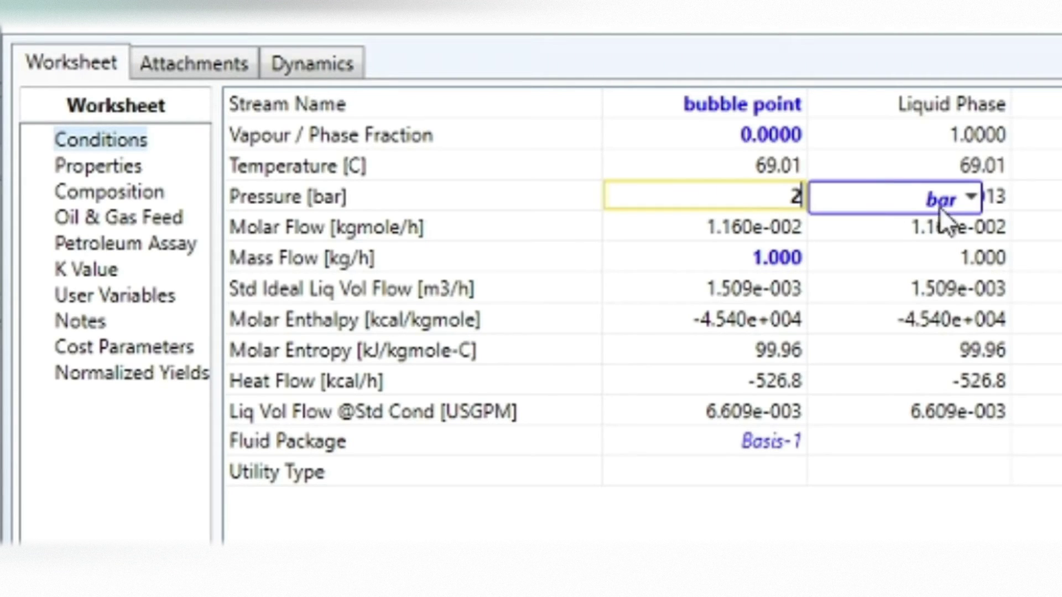
pyautogui.click(976, 199)
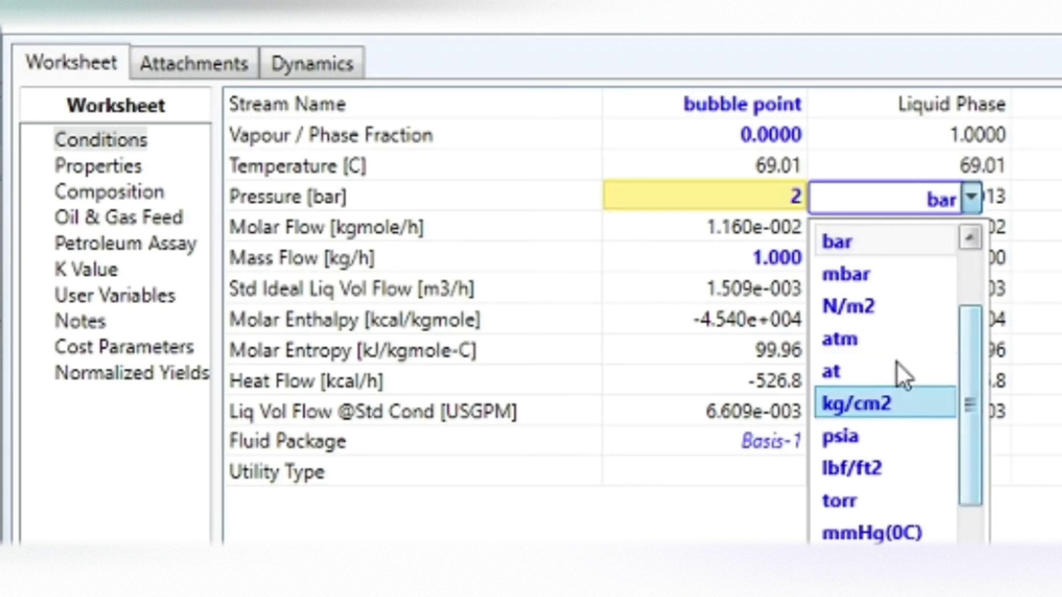
pyautogui.click(881, 341)
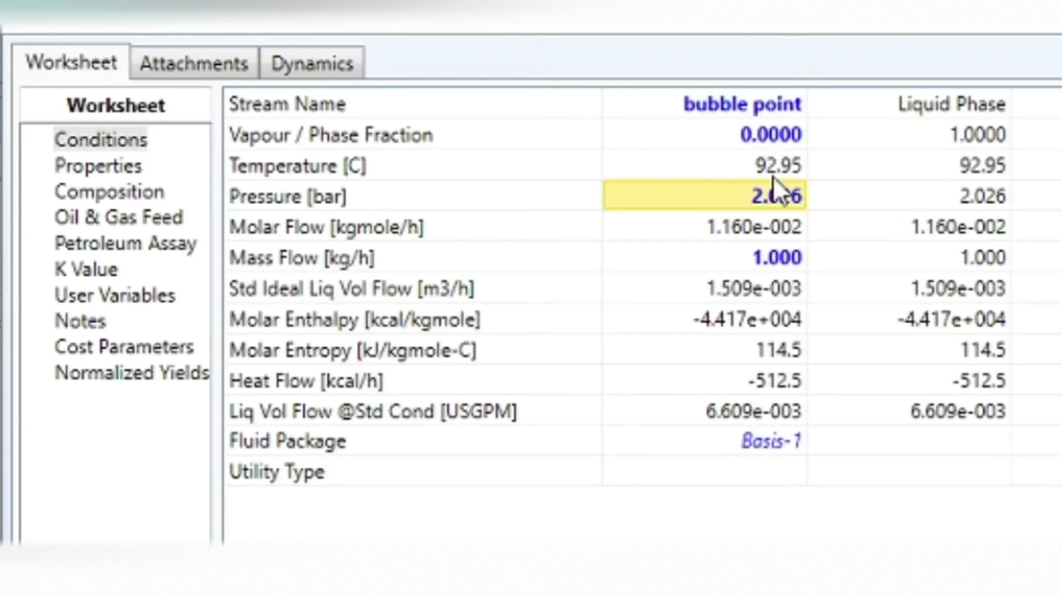
pyautogui.moveTo(790, 199)
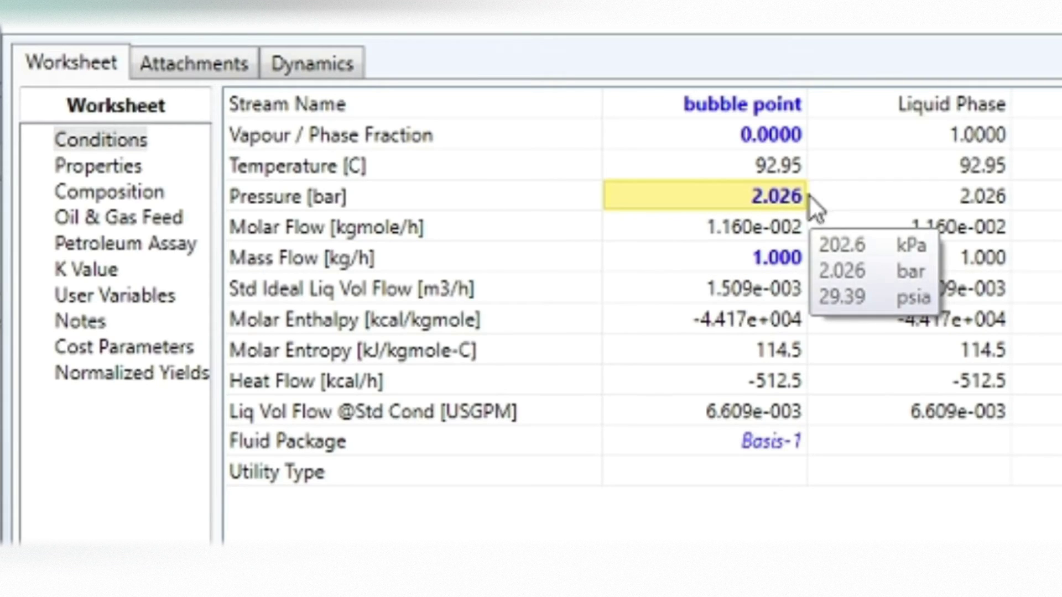
# - Rename the bubble point stream as Dewpoint
pyautogui.moveTo(756, 161)
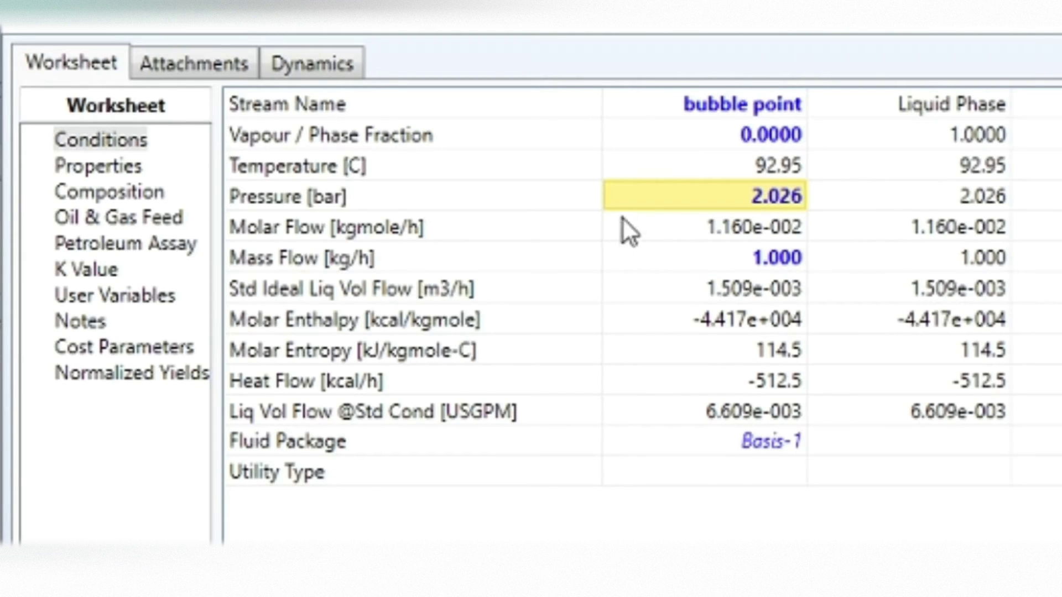
pyautogui.click(790, 103)
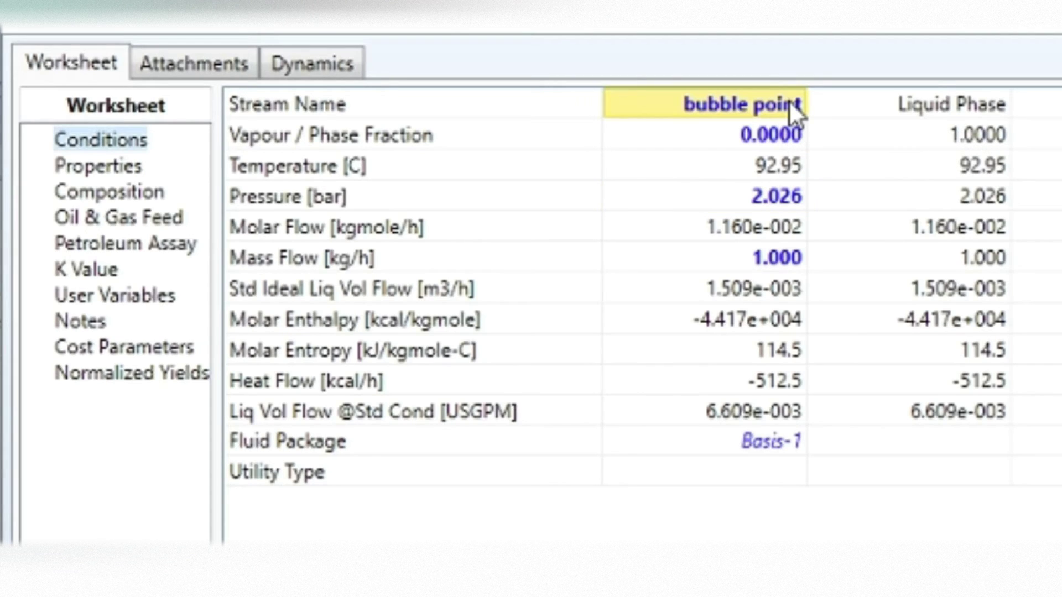
pyautogui.press('BackSpace')
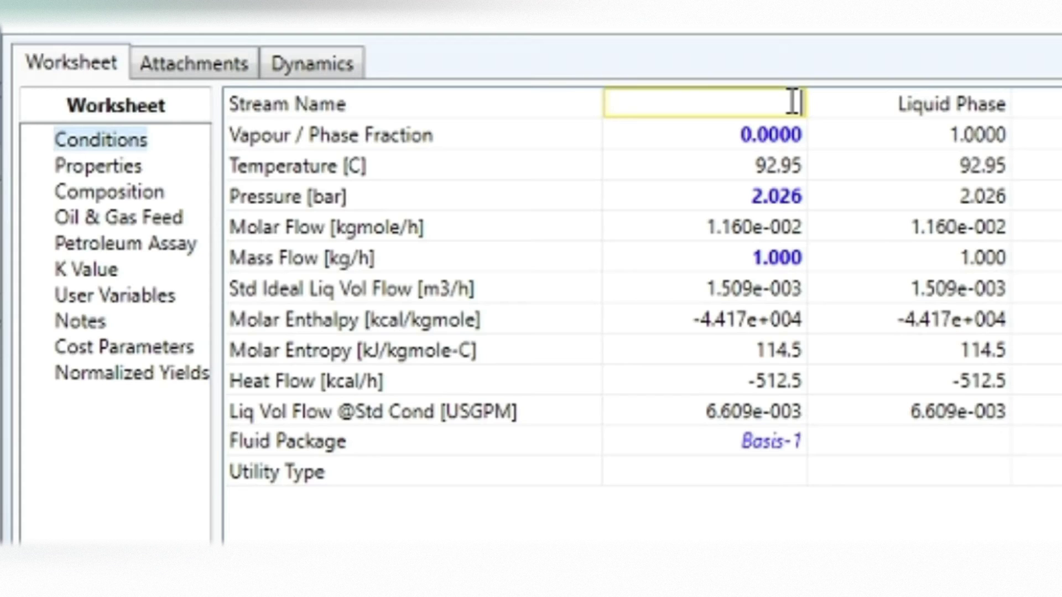
pyautogui.write('Dewpoint')
pyautogui.press('Return')
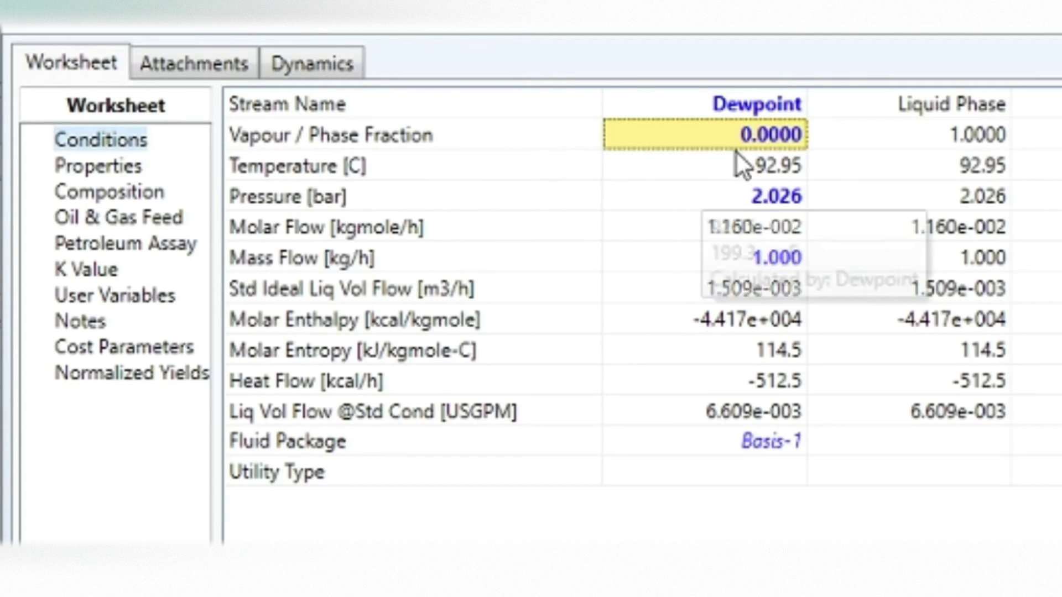
# - Set the Dewpoint stream's vapour/phase fraction to 1 and read its calculated temperature at the specified pressure
pyautogui.write('1')
pyautogui.press('Return')
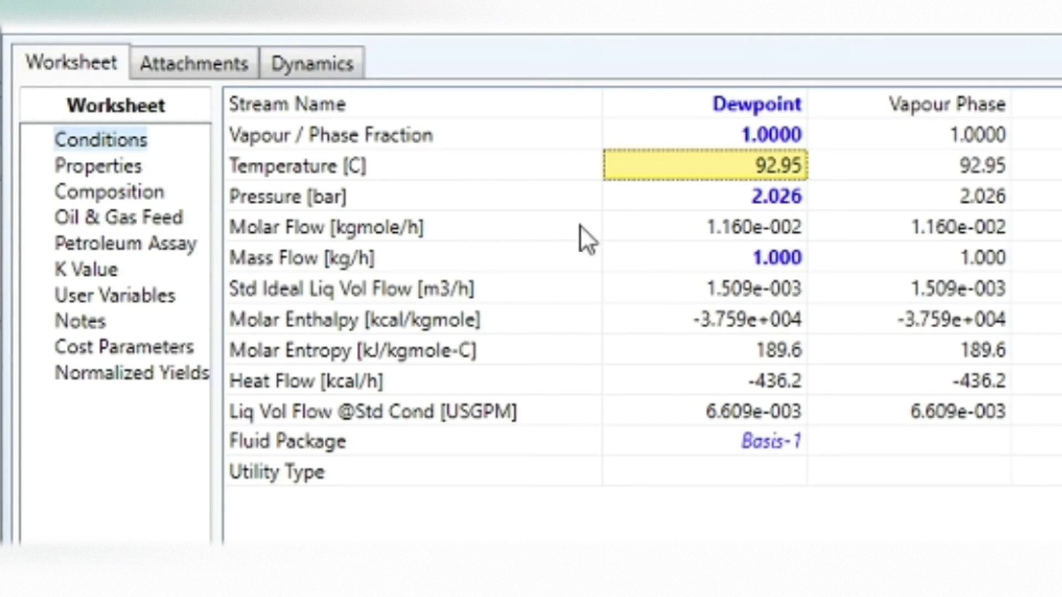
pyautogui.moveTo(767, 191)
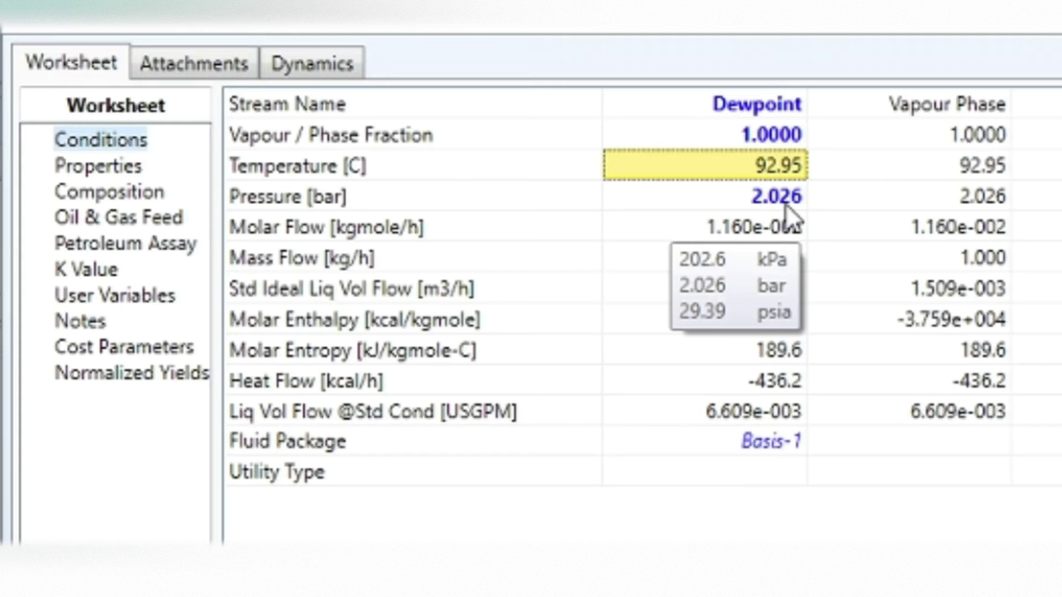
pyautogui.moveTo(775, 167)
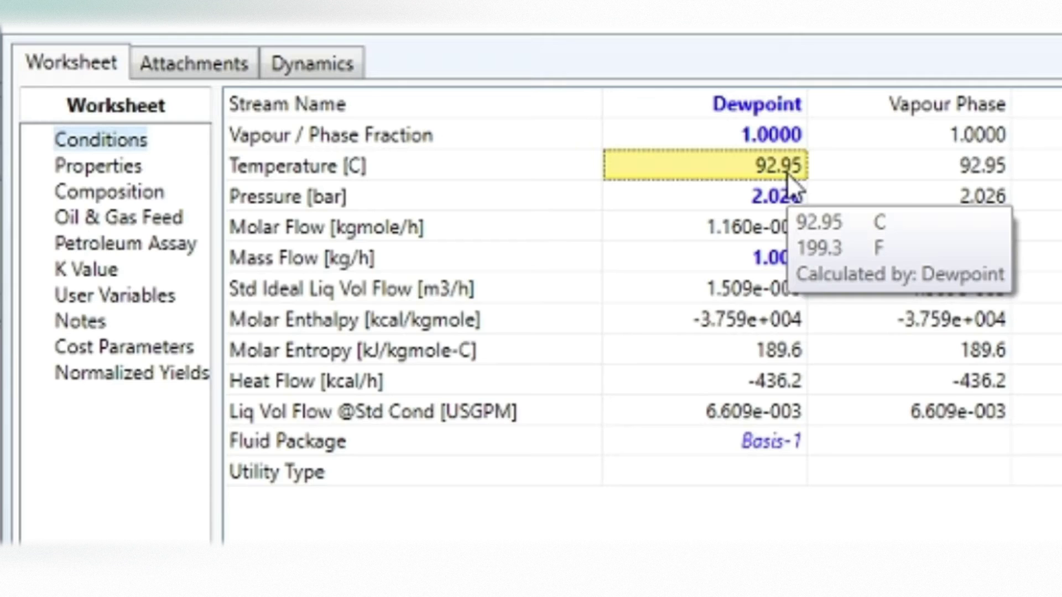
pyautogui.moveTo(741, 204)
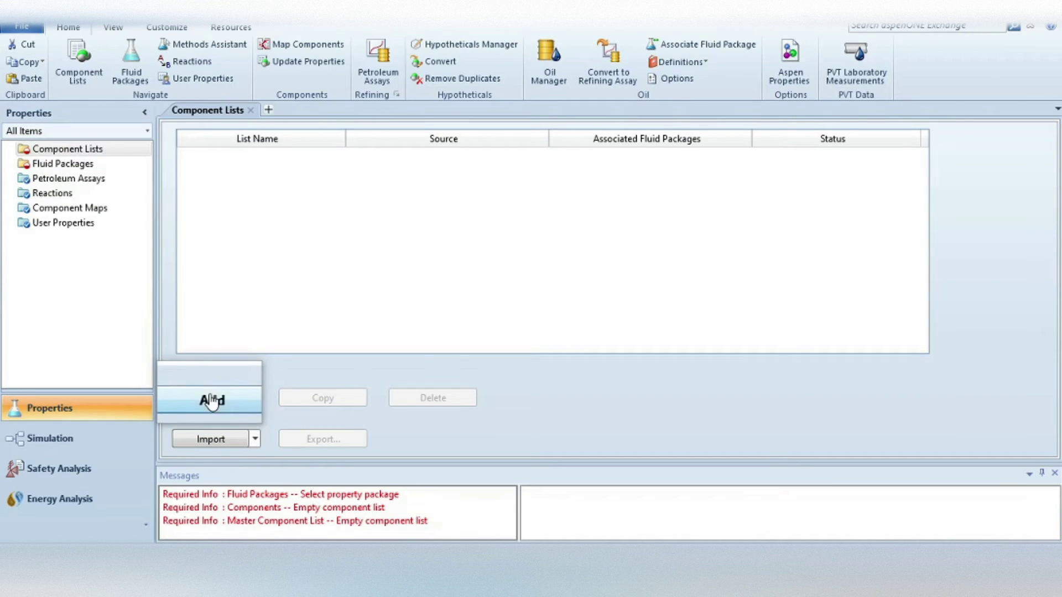
# - Create a component list in the new case containing the pure components n-Pentane and n-Hexane
pyautogui.click(212, 401)
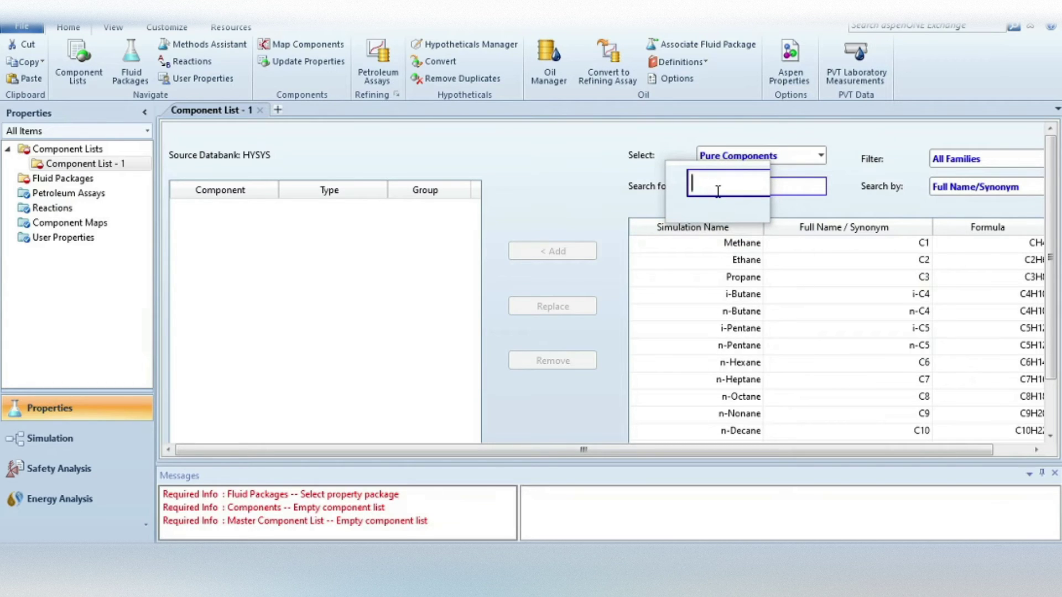
pyautogui.write('pentane')
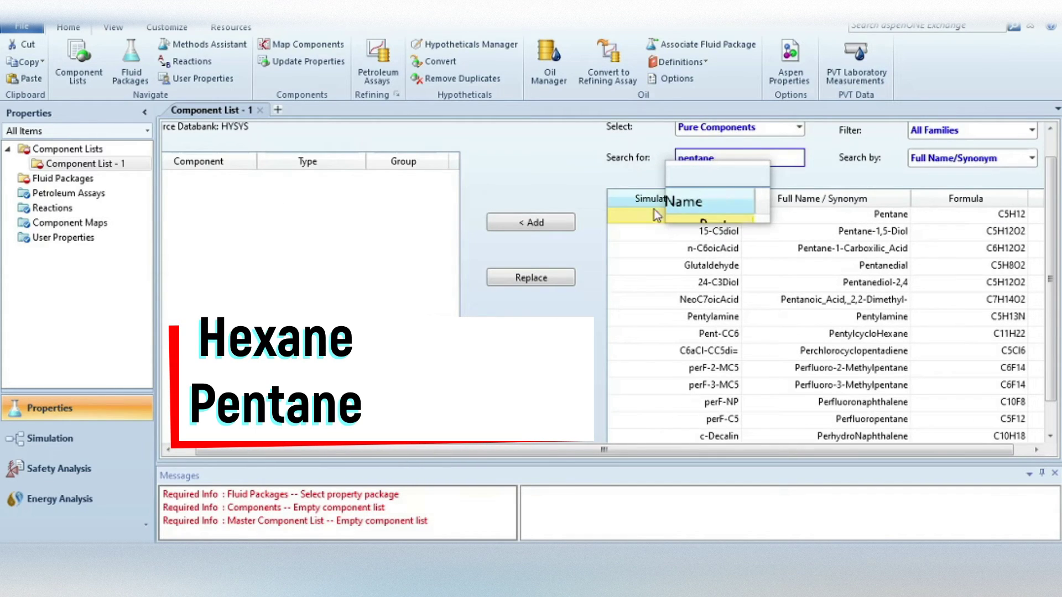
pyautogui.click(516, 232)
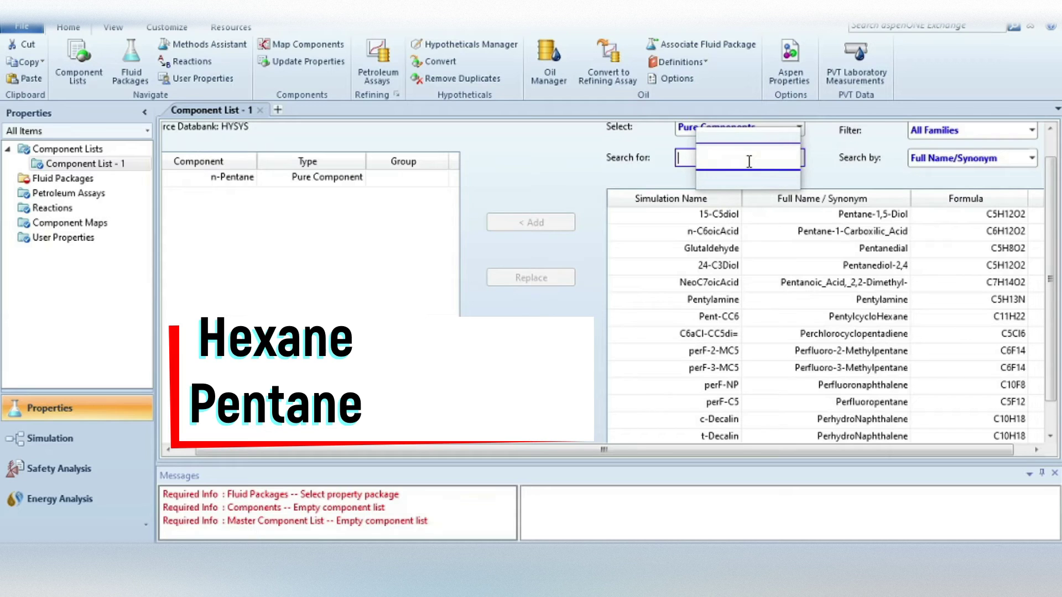
pyautogui.write('Hex')
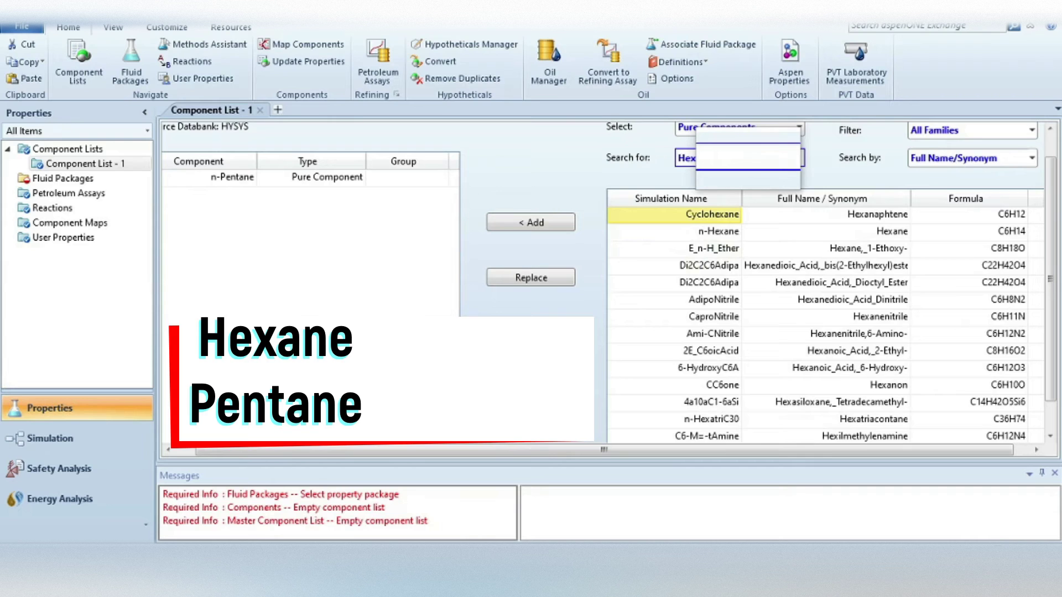
pyautogui.write('ane')
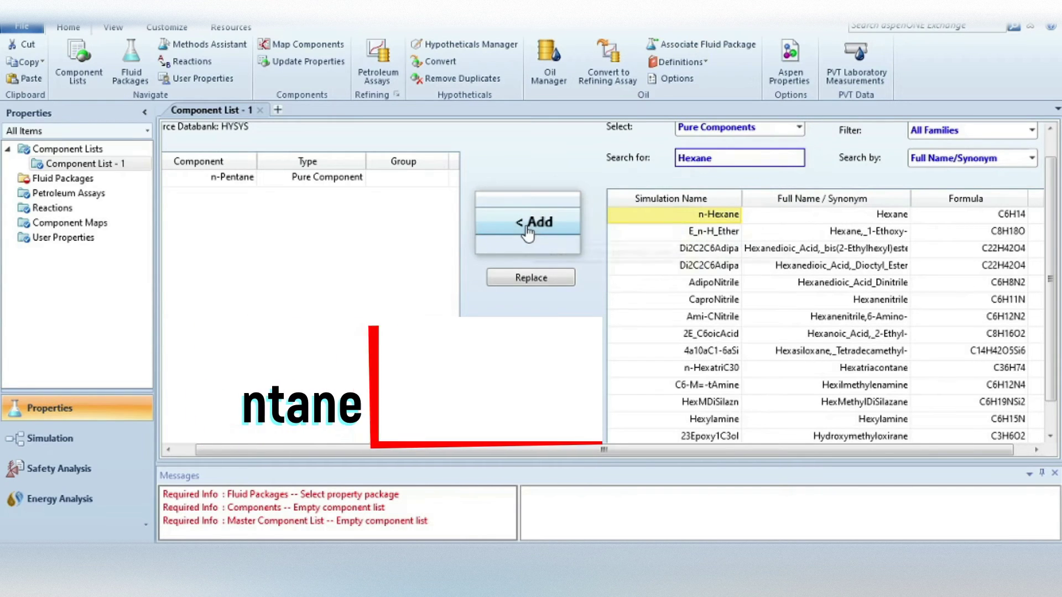
pyautogui.click(526, 227)
pyautogui.click(529, 222)
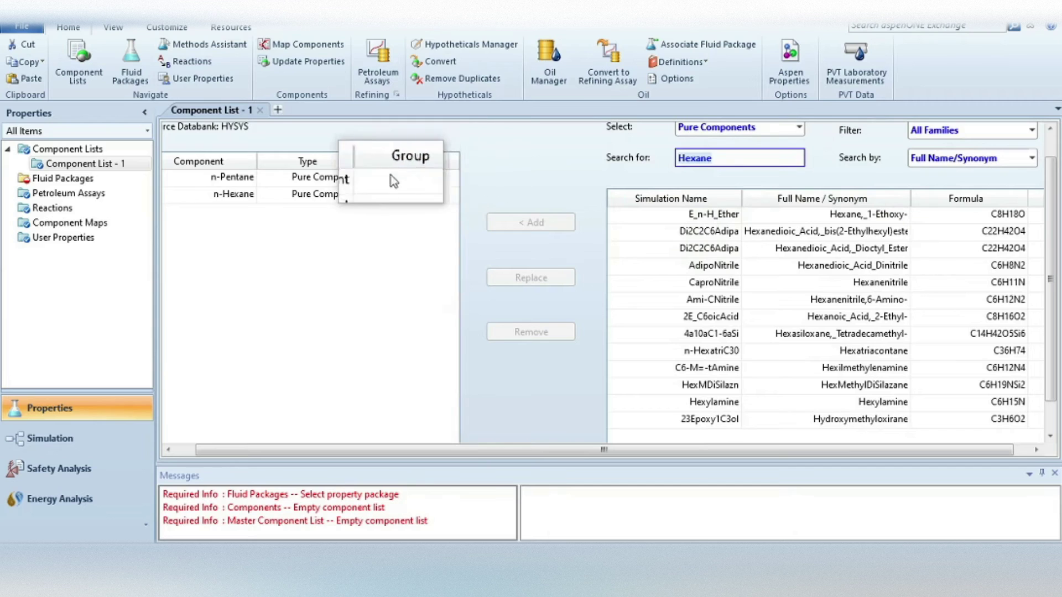
# - Add a fluid package for the component list using the Peng-Robinson property package
pyautogui.click(47, 183)
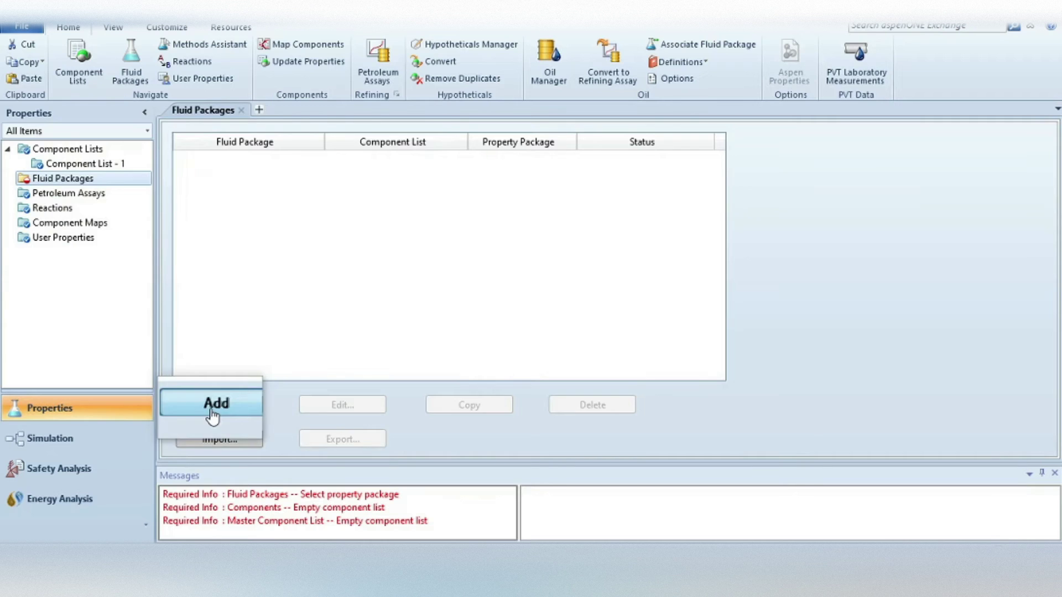
pyautogui.click(212, 412)
pyautogui.moveTo(323, 280); pyautogui.dragTo(324, 314)
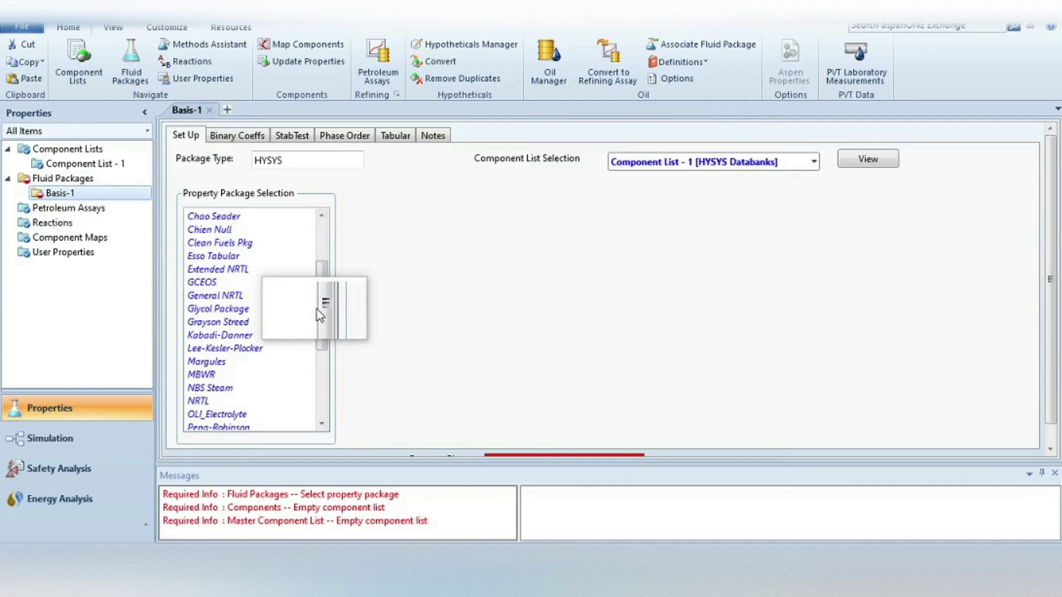
pyautogui.moveTo(318, 310); pyautogui.dragTo(319, 337)
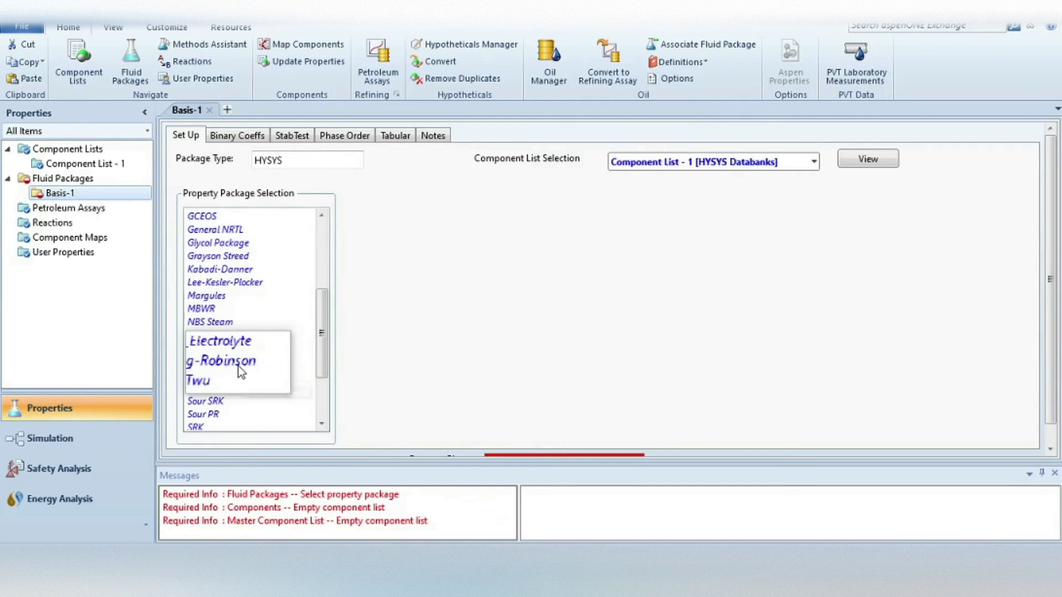
pyautogui.click(214, 366)
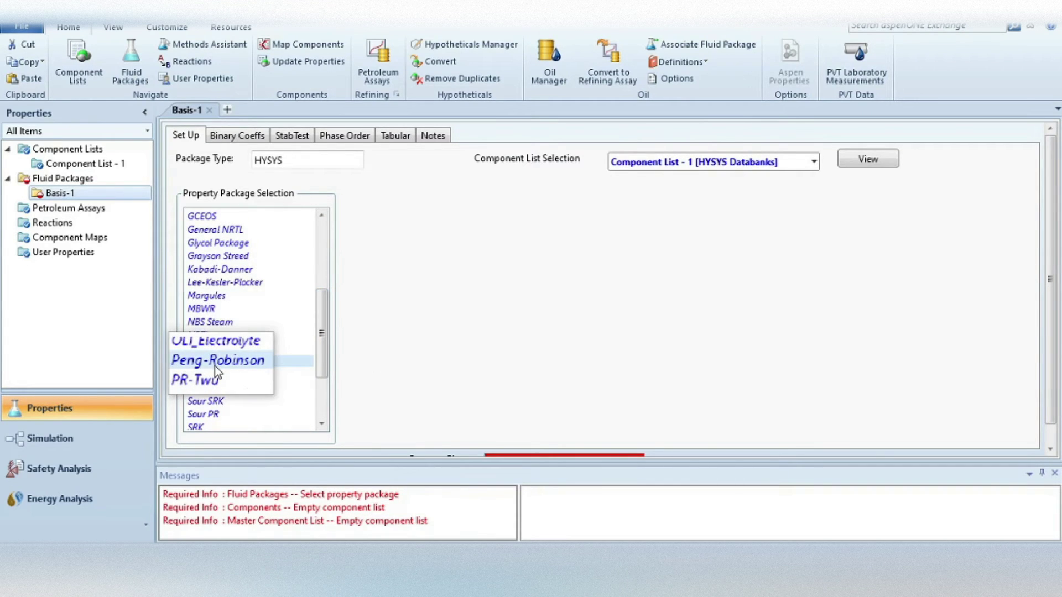
# - Place a material stream on the simulation flowsheet and name it bubble point
pyautogui.click(36, 445)
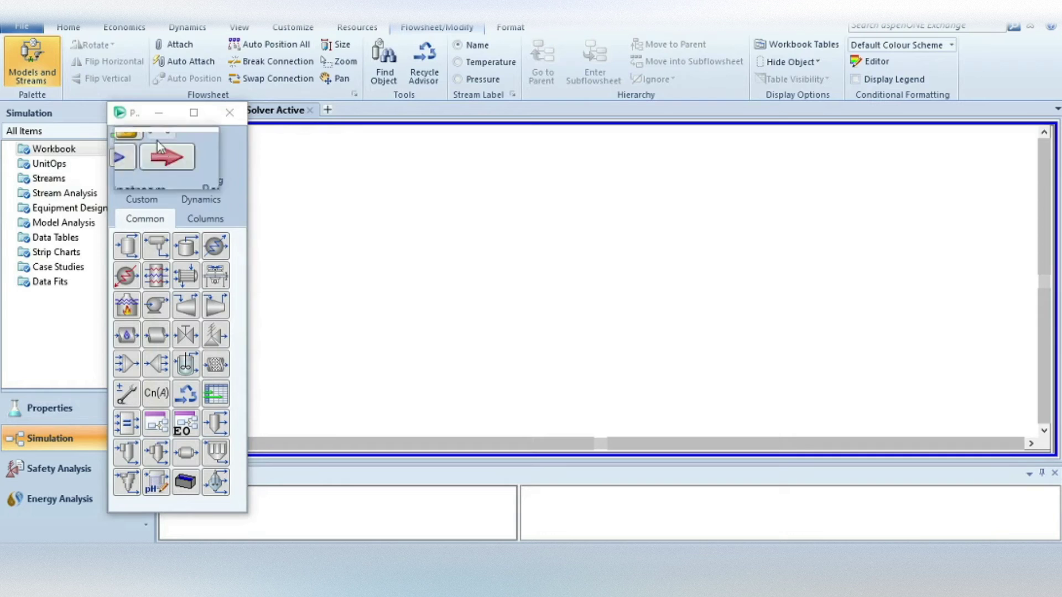
pyautogui.click(128, 161)
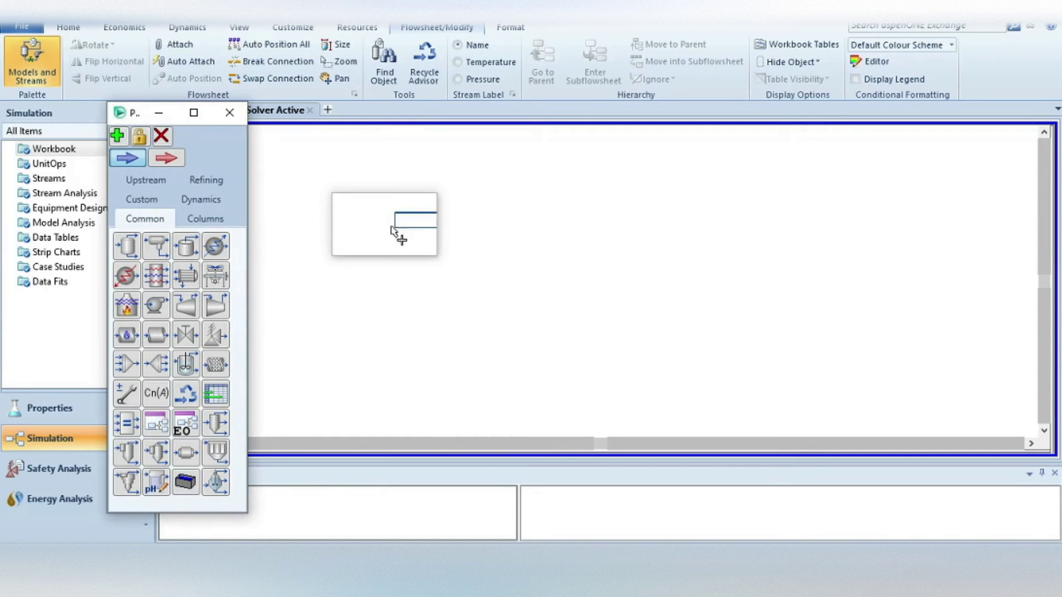
pyautogui.click(398, 258)
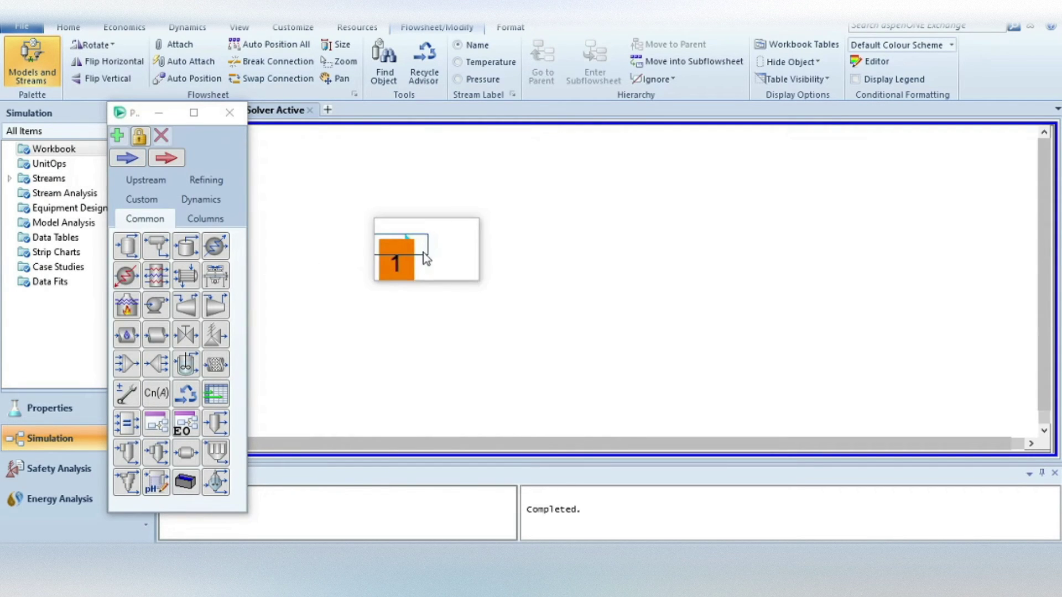
pyautogui.doubleClick(401, 247)
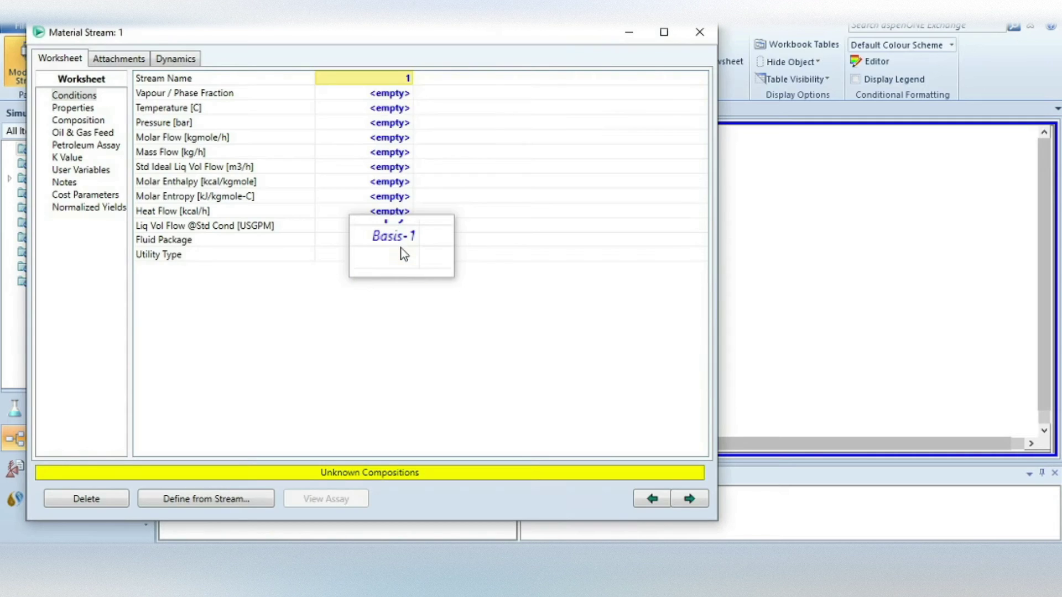
pyautogui.click(409, 79)
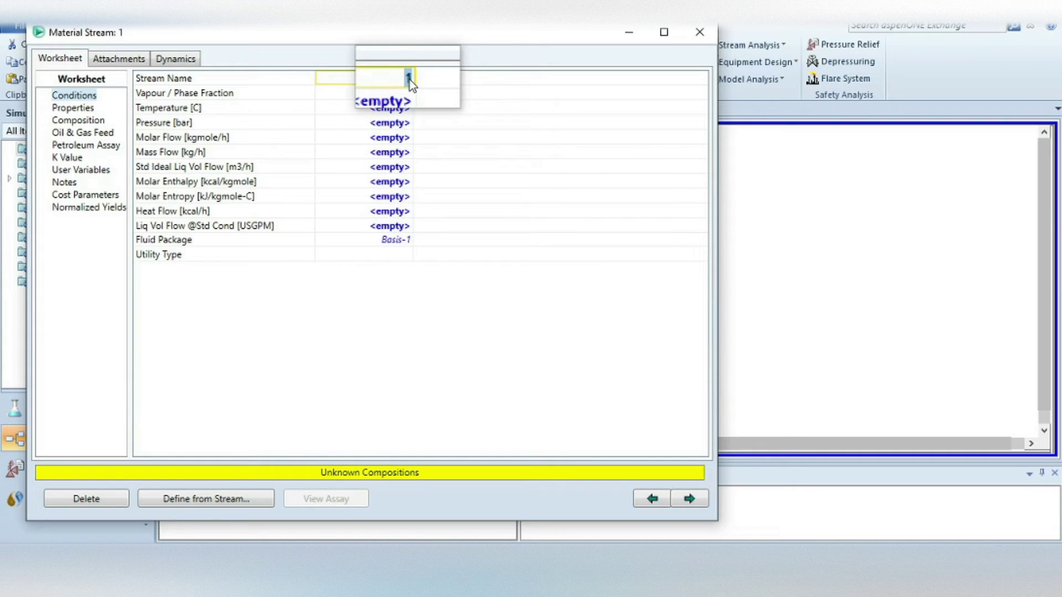
pyautogui.write('bubble point')
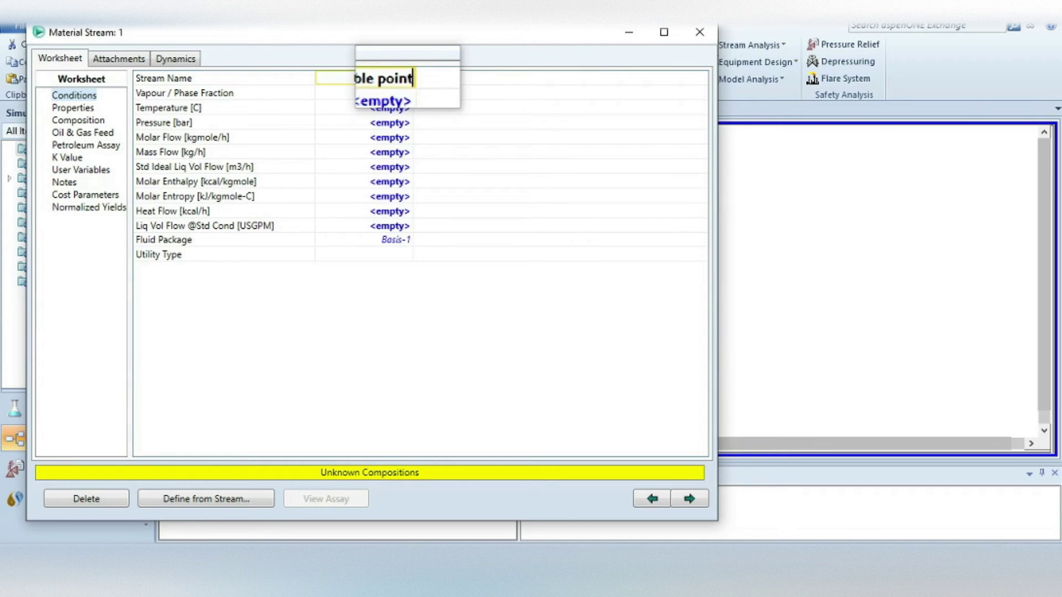
pyautogui.press('Return')
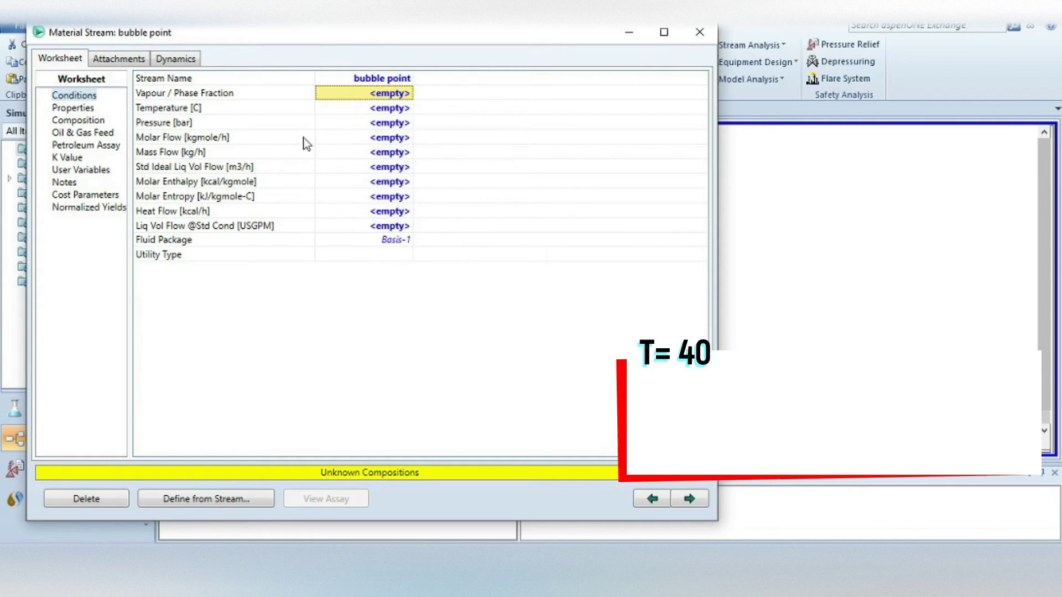
# - Set the bubble point stream's temperature to 400 K and its mass flow to 1 kg/h
pyautogui.click(402, 109)
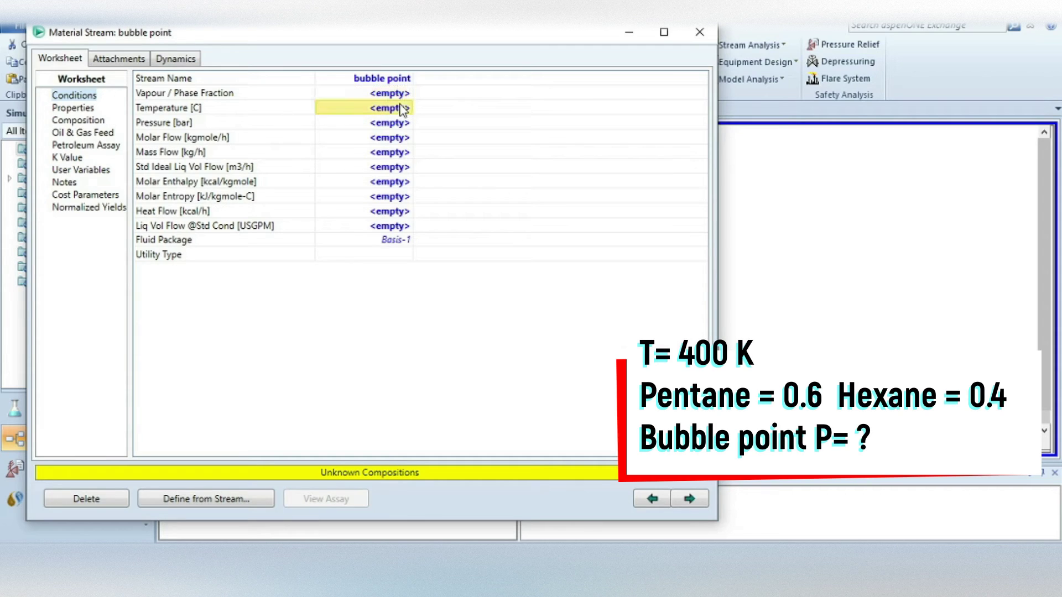
pyautogui.write('400')
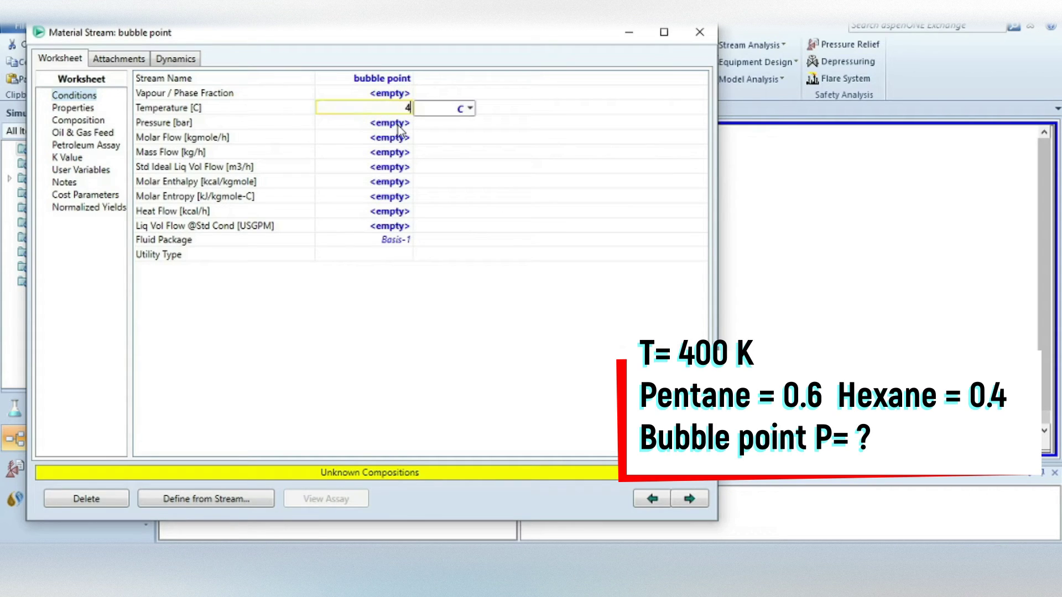
pyautogui.click(470, 108)
pyautogui.click(447, 146)
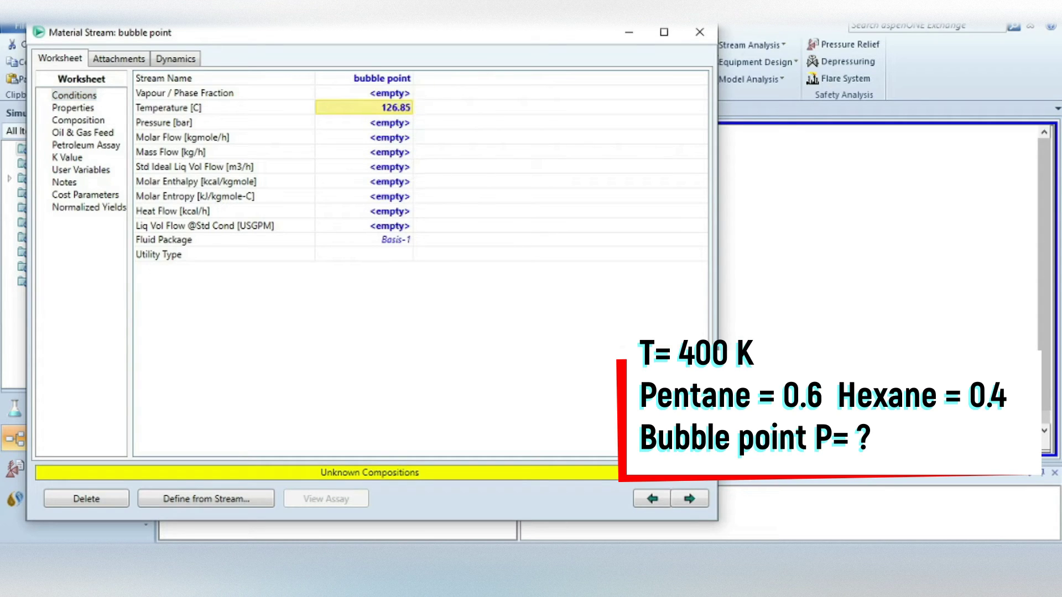
pyautogui.click(385, 153)
pyautogui.write('1')
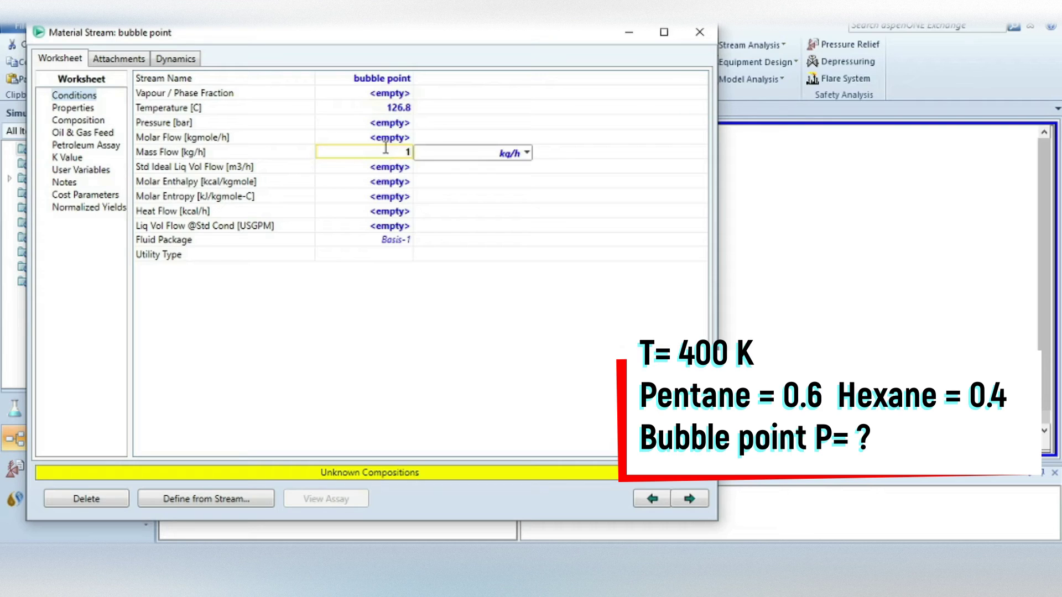
pyautogui.press('Return')
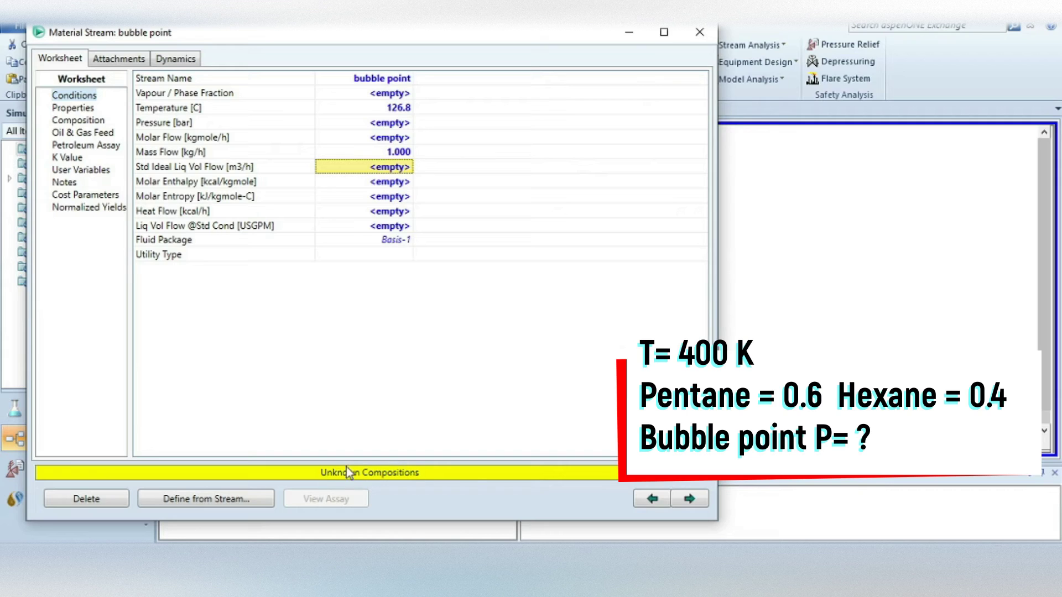
# - Set the bubble point stream's composition to mole fractions of 0.6 n-Pentane and 0.4 n-Hexane
pyautogui.click(86, 121)
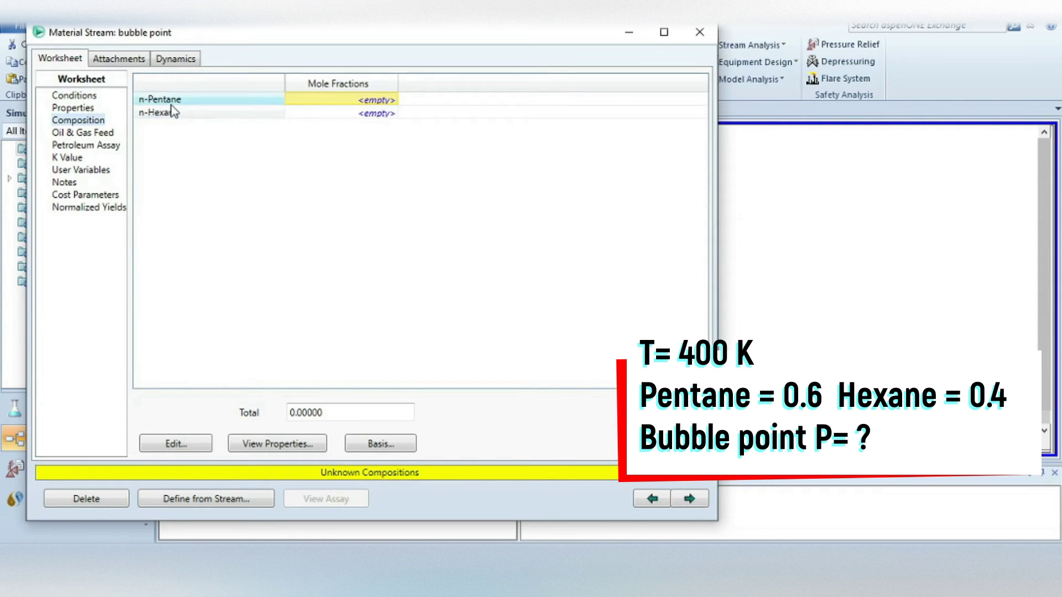
pyautogui.click(176, 444)
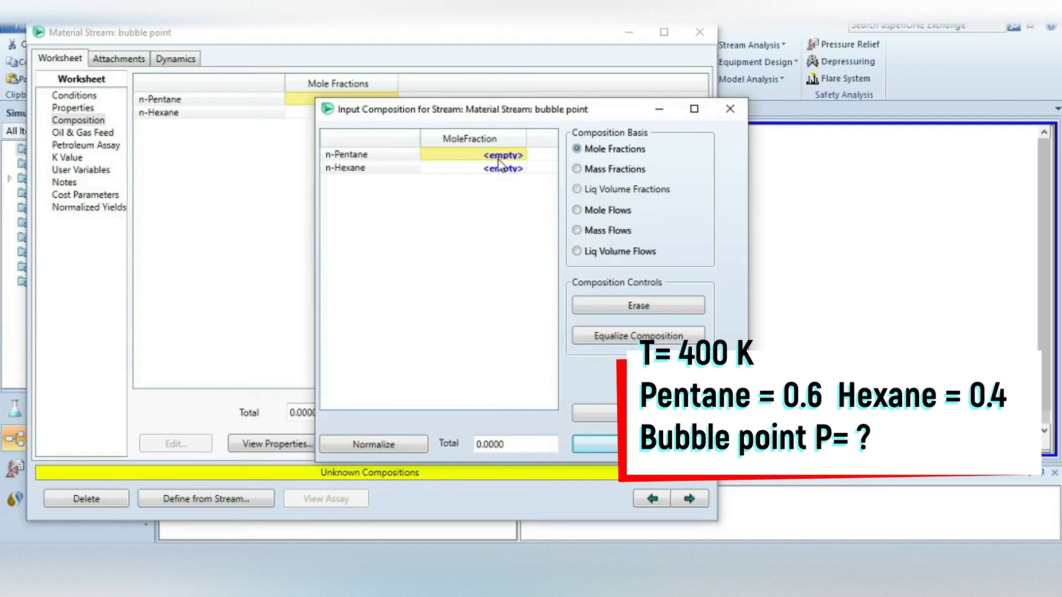
pyautogui.click(502, 158)
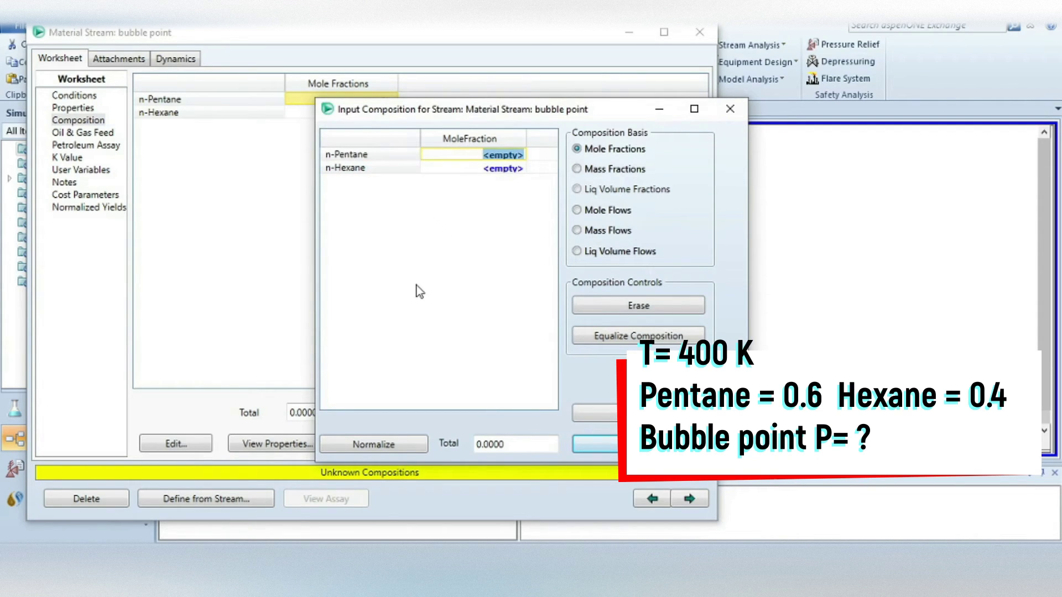
pyautogui.write('0.6')
pyautogui.press('Return')
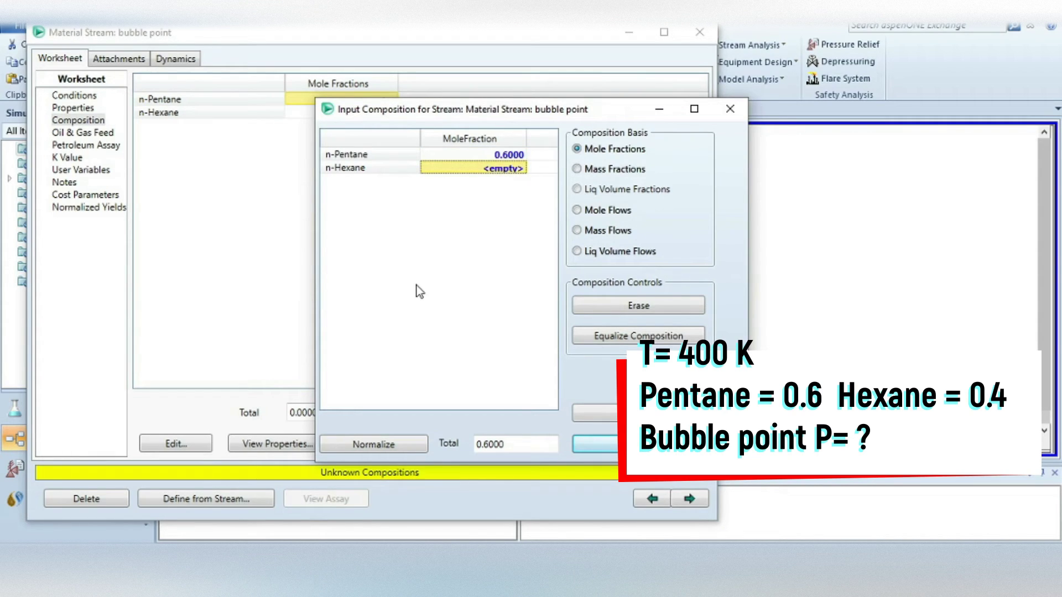
pyautogui.write('0.4')
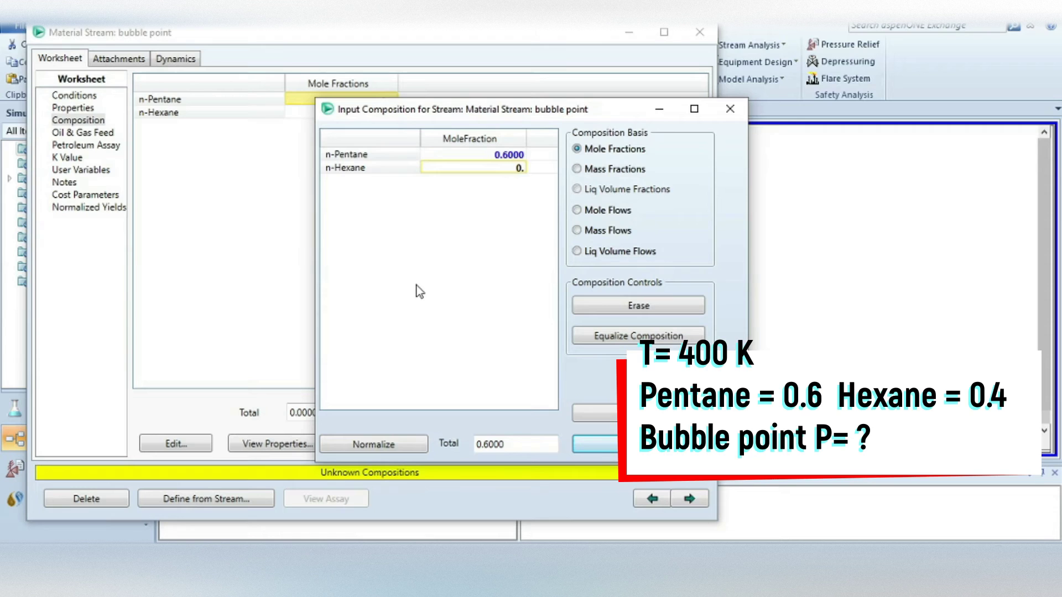
pyautogui.click(586, 444)
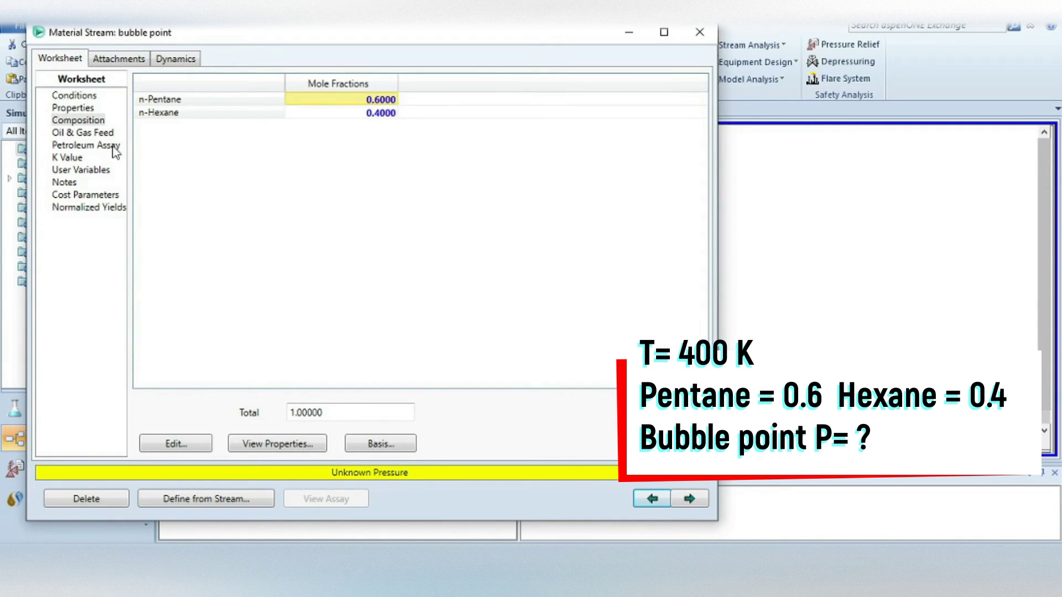
# - Set the bubble point stream's vapour fraction to 0 and check its calculated pressure and phase compositions
pyautogui.click(73, 95)
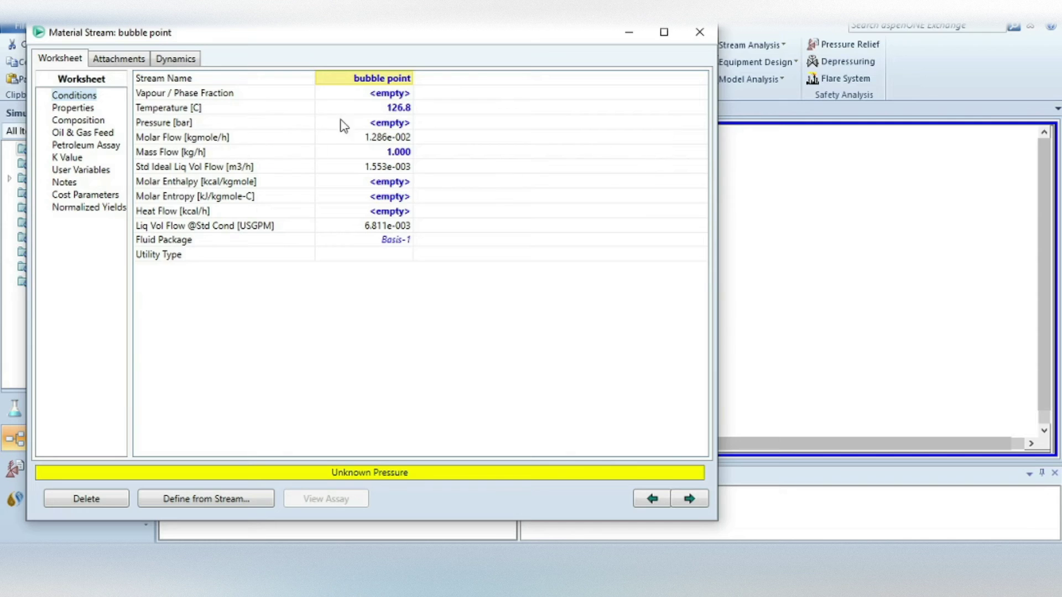
pyautogui.click(404, 94)
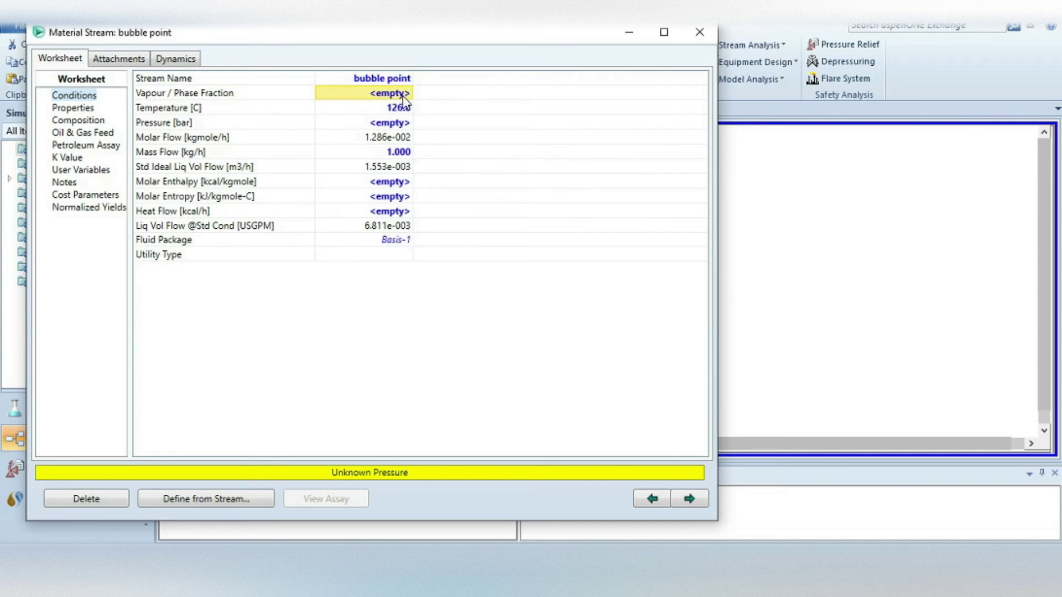
pyautogui.write('0')
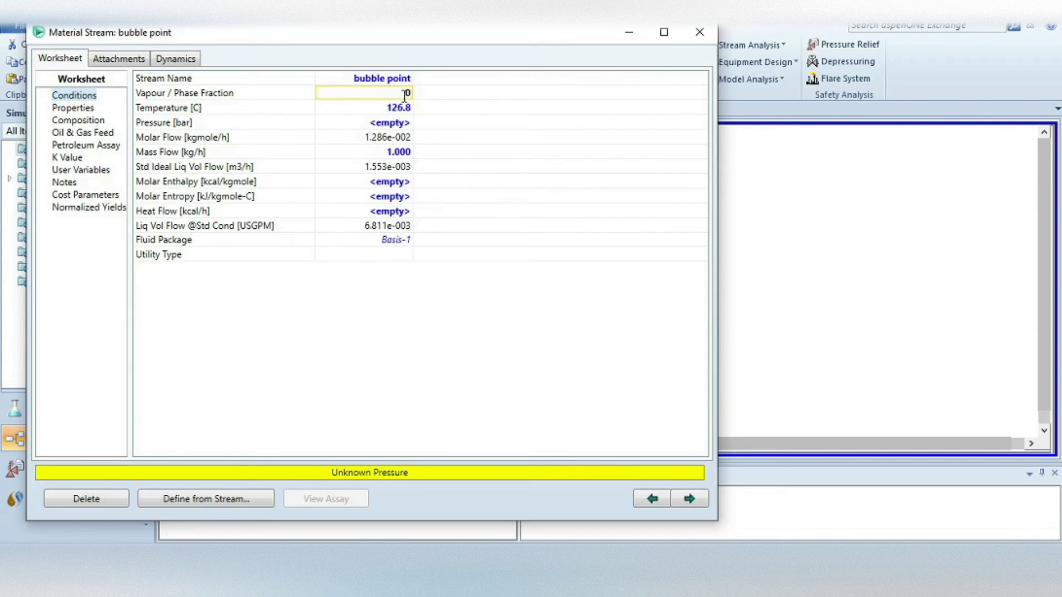
pyautogui.press('Return')
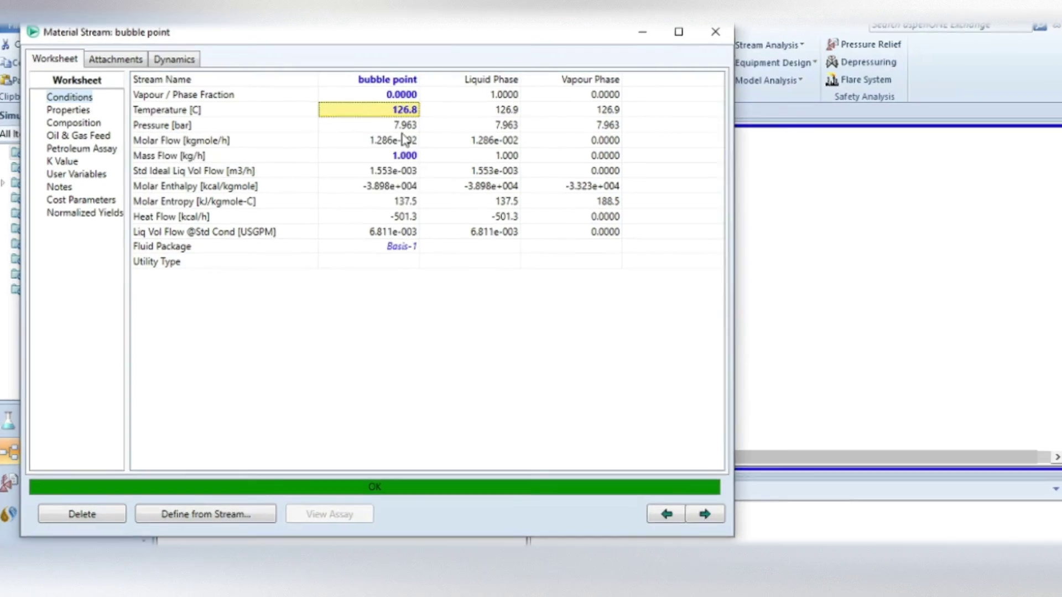
pyautogui.moveTo(394, 129)
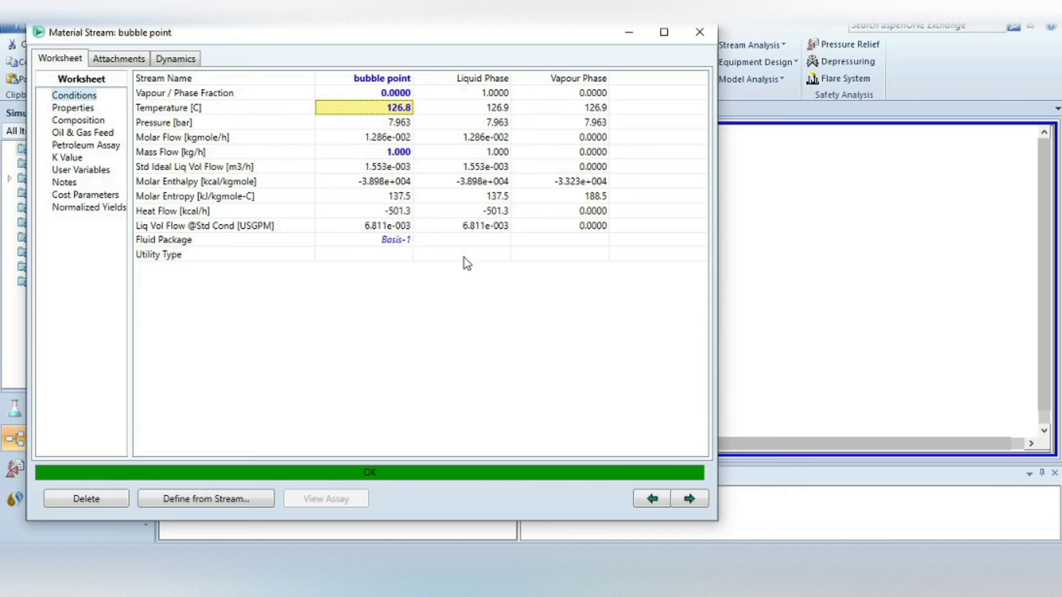
pyautogui.click(71, 121)
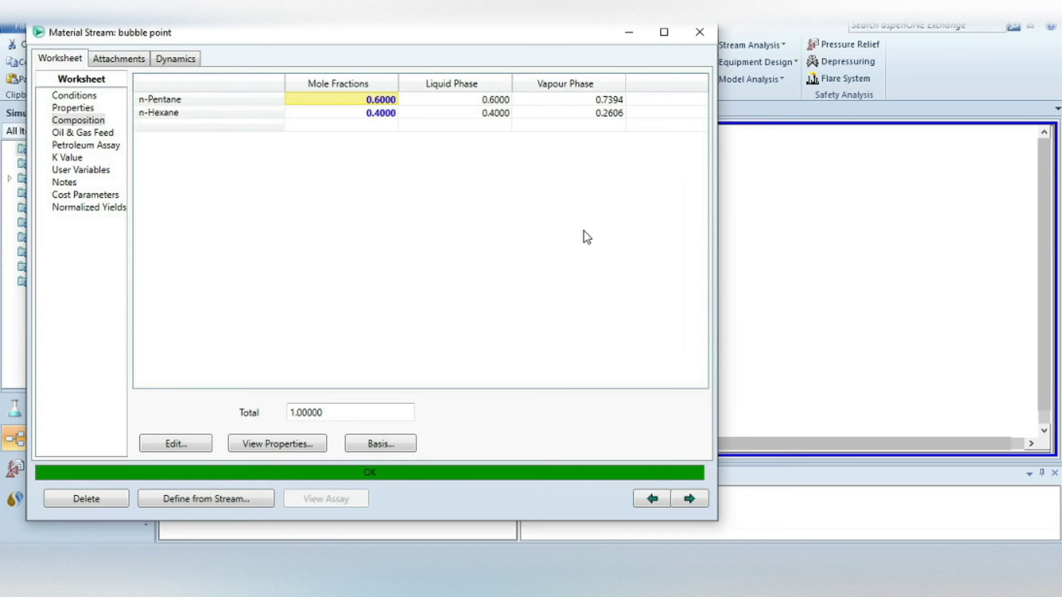
pyautogui.click(700, 31)
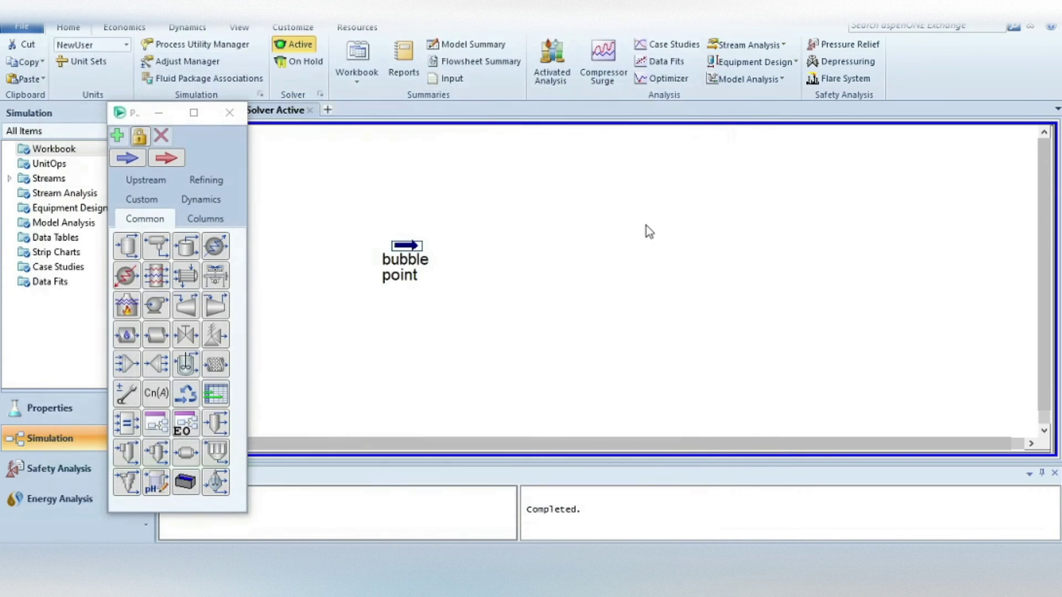
# - Add an Envelope stream analysis for the bubble point stream
pyautogui.click(231, 113)
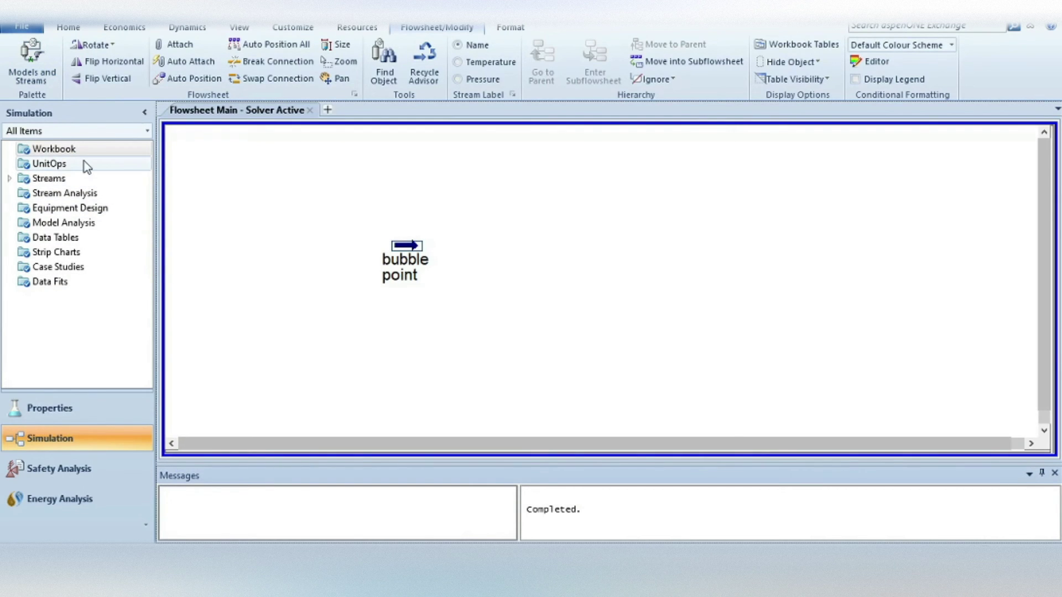
pyautogui.doubleClick(62, 193)
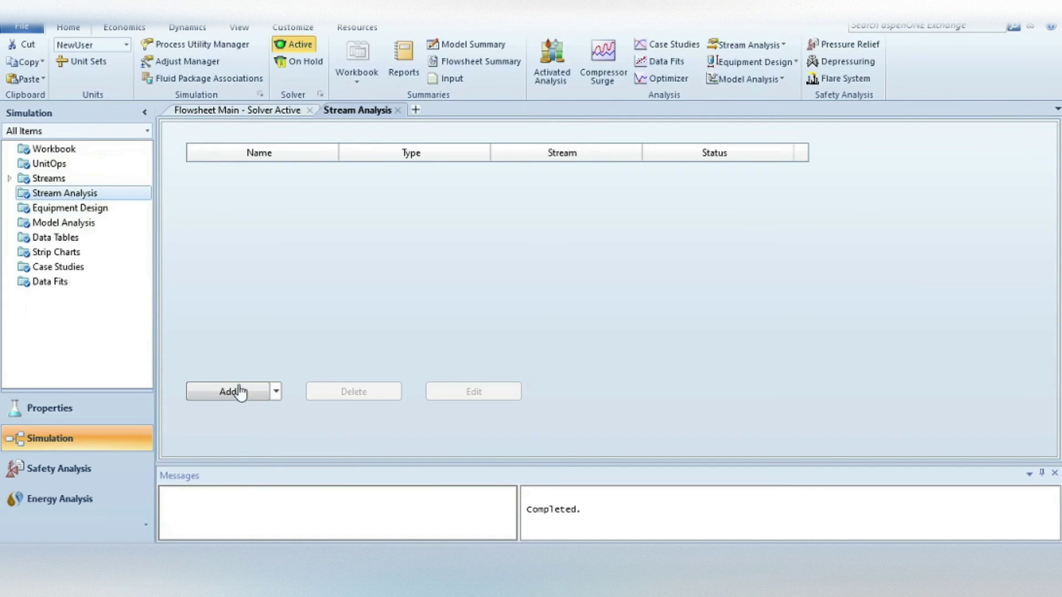
pyautogui.click(233, 394)
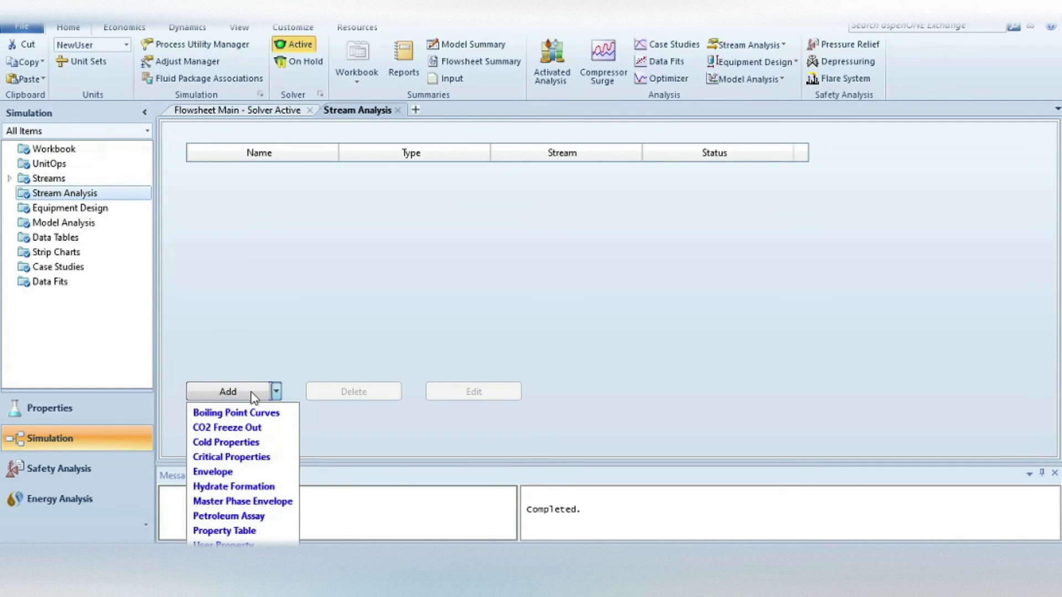
pyautogui.click(212, 471)
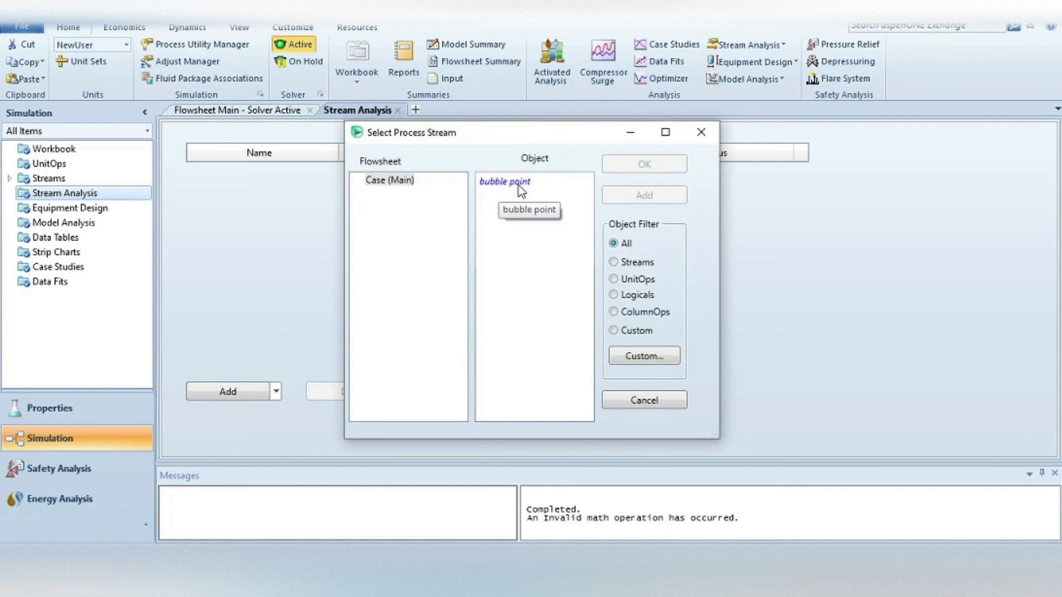
pyautogui.click(497, 186)
pyautogui.click(644, 163)
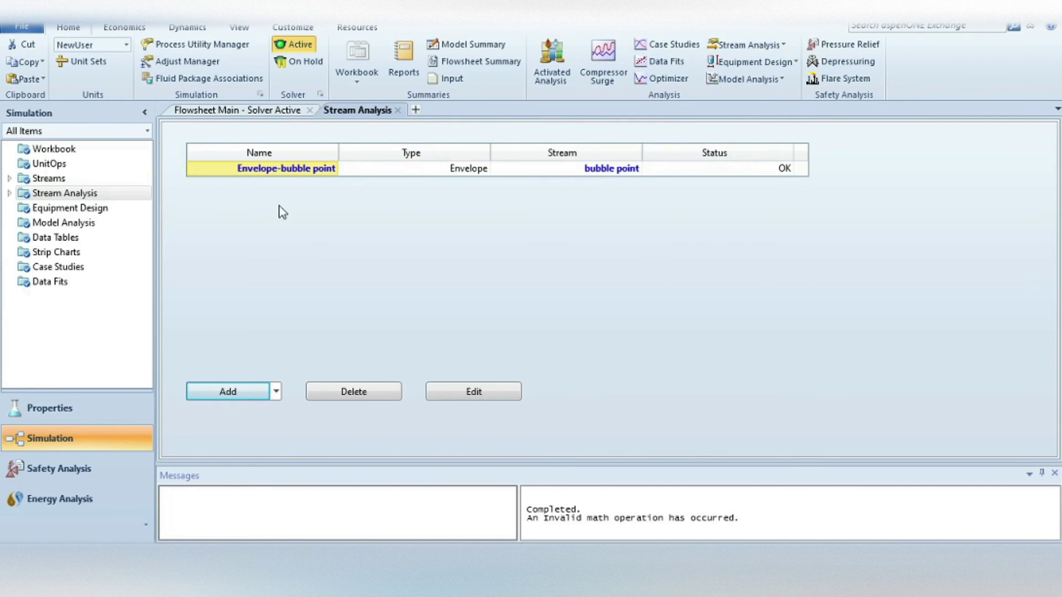
# - Open the bubble point envelope analysis, check its two-phase critical values, and view its pressure-temperature plot in a maximized window
pyautogui.doubleClick(262, 169)
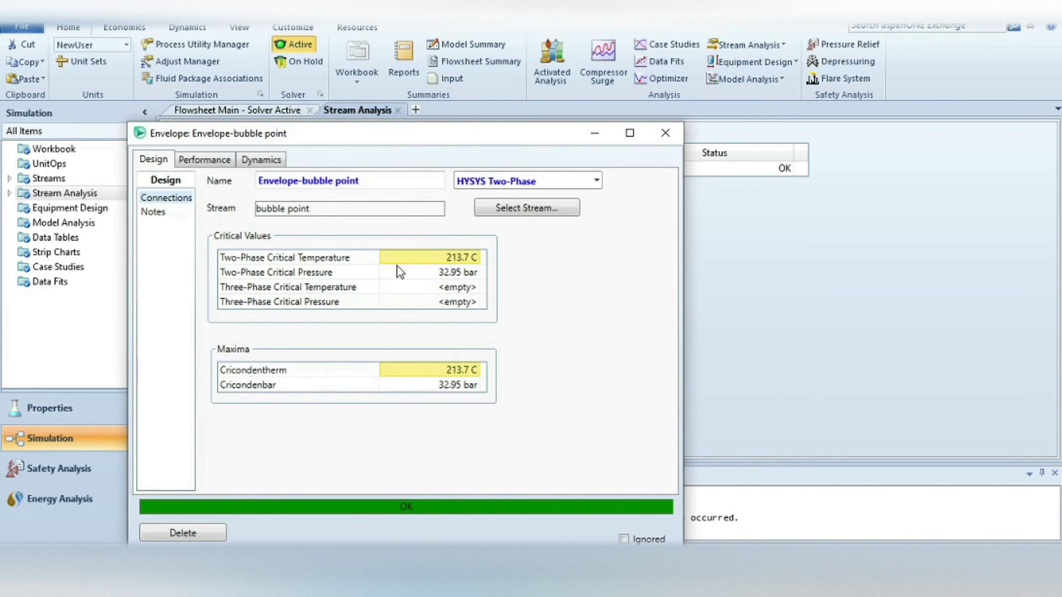
pyautogui.moveTo(456, 264)
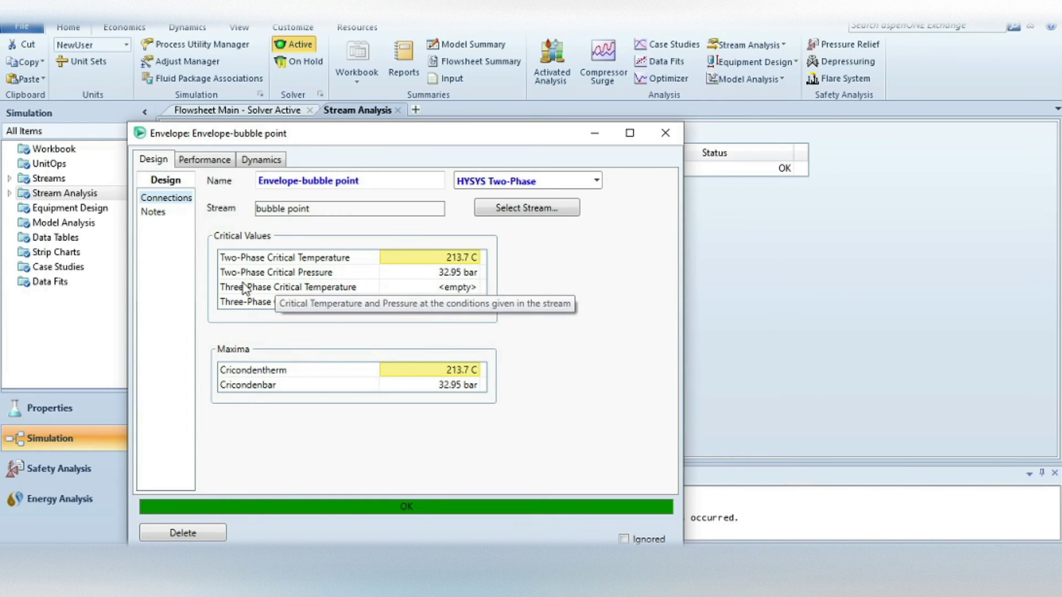
pyautogui.moveTo(441, 284)
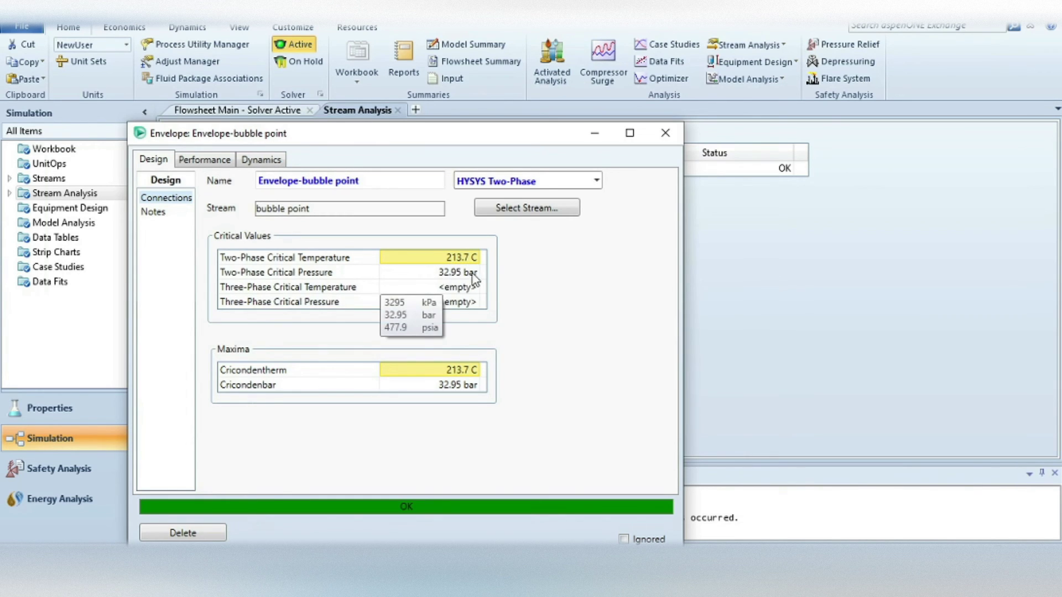
pyautogui.click(191, 162)
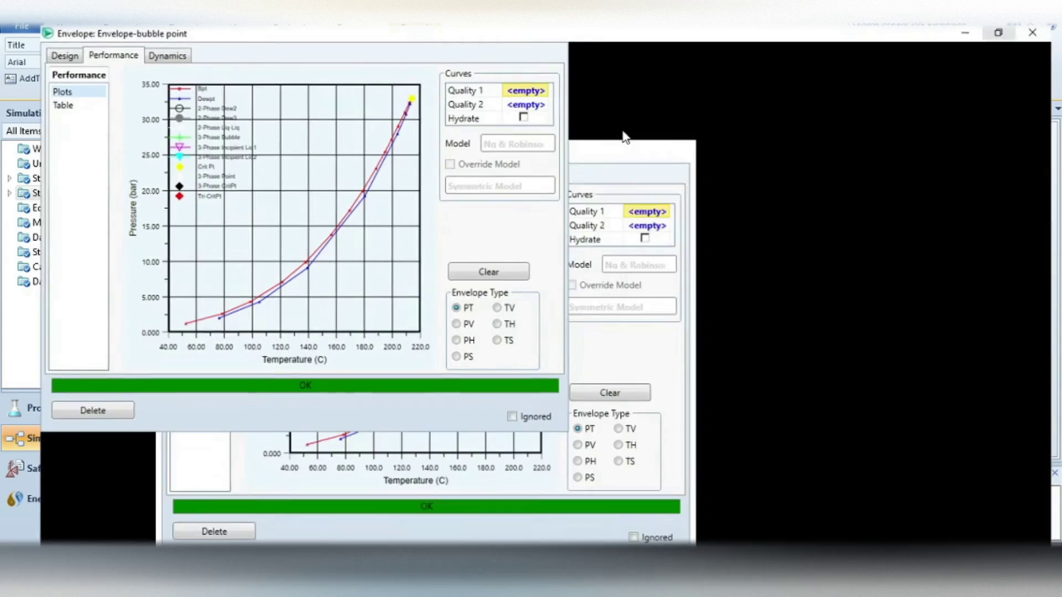
pyautogui.click(630, 133)
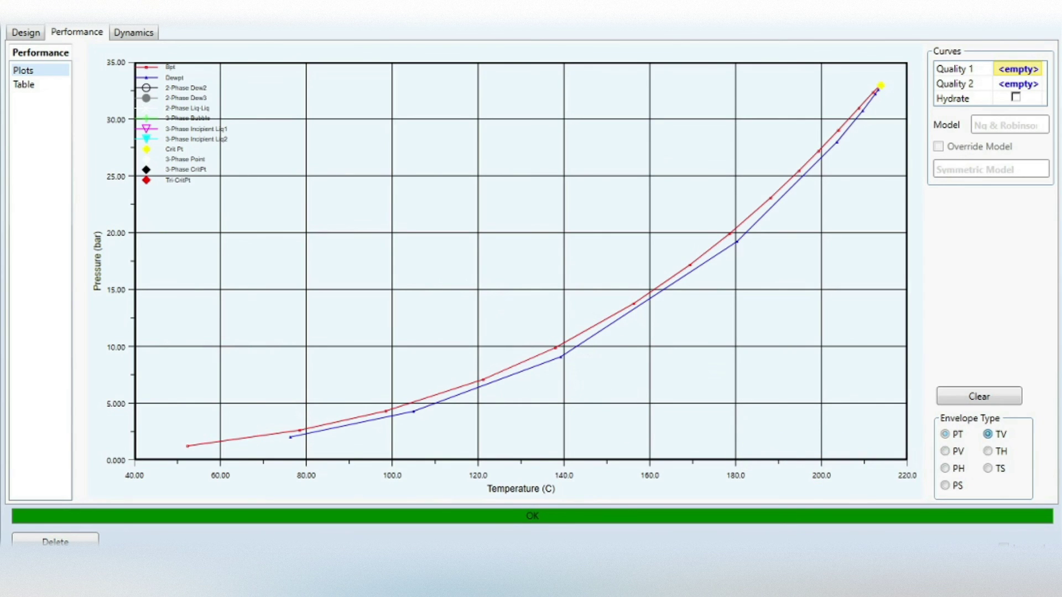
# - View the envelope plot in the TV, PV, TH, PH, TS and PS envelope types in turn
pyautogui.click(988, 434)
pyautogui.click(946, 451)
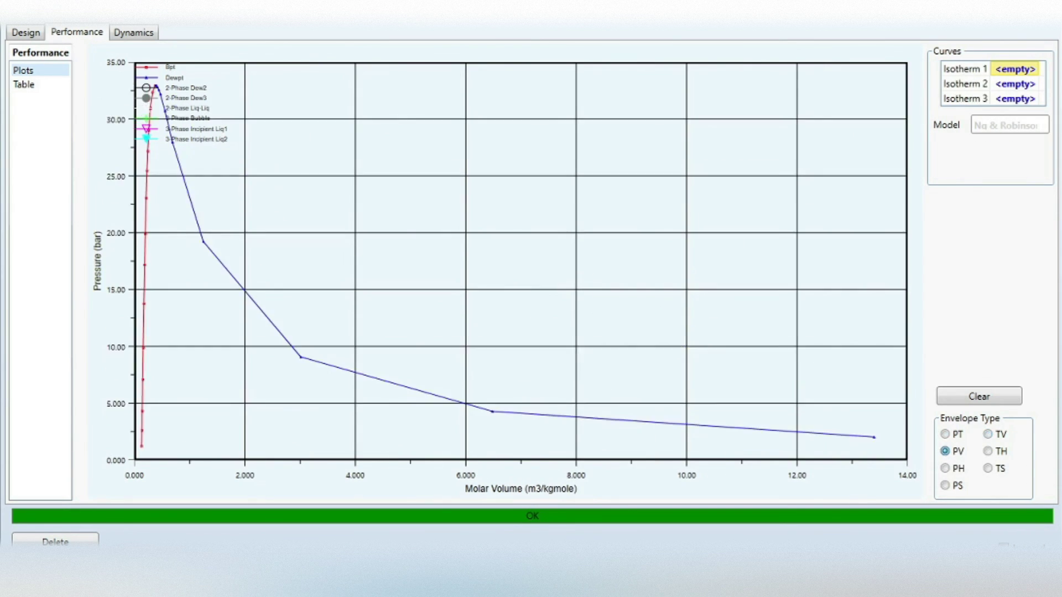
pyautogui.click(988, 451)
pyautogui.click(945, 469)
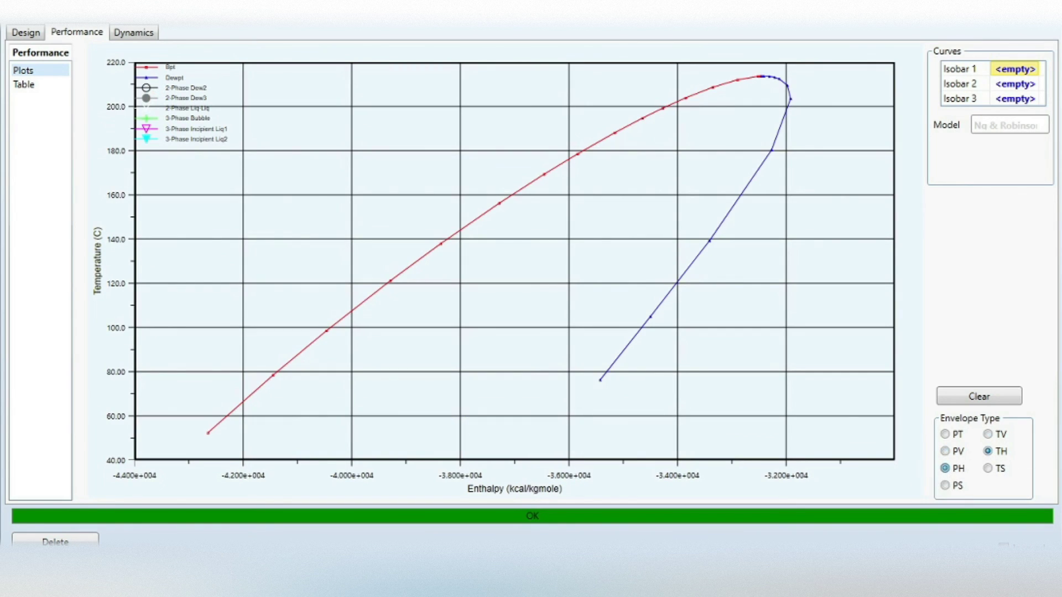
pyautogui.click(988, 469)
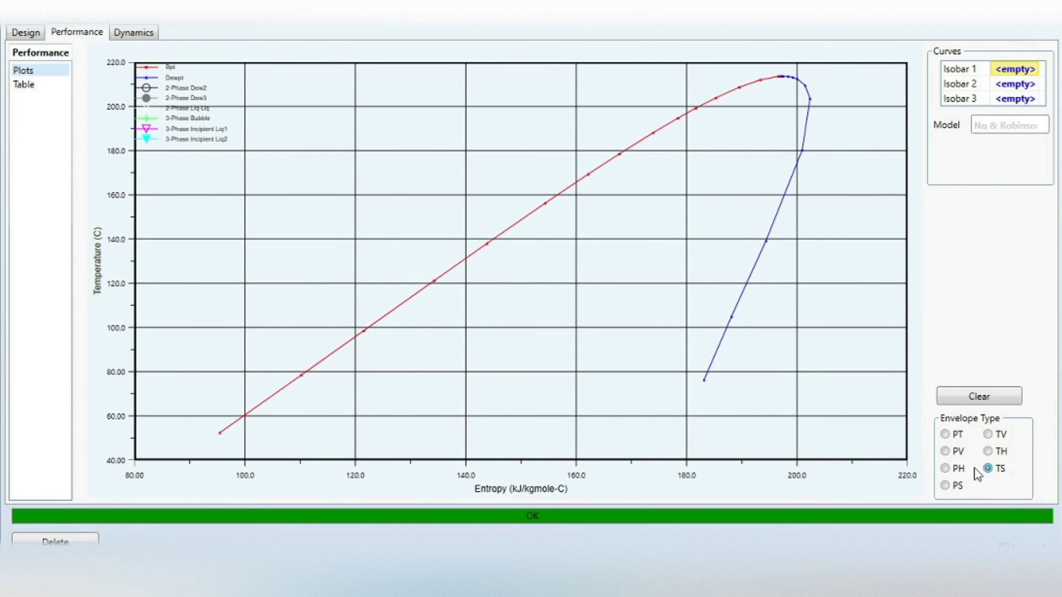
pyautogui.click(945, 485)
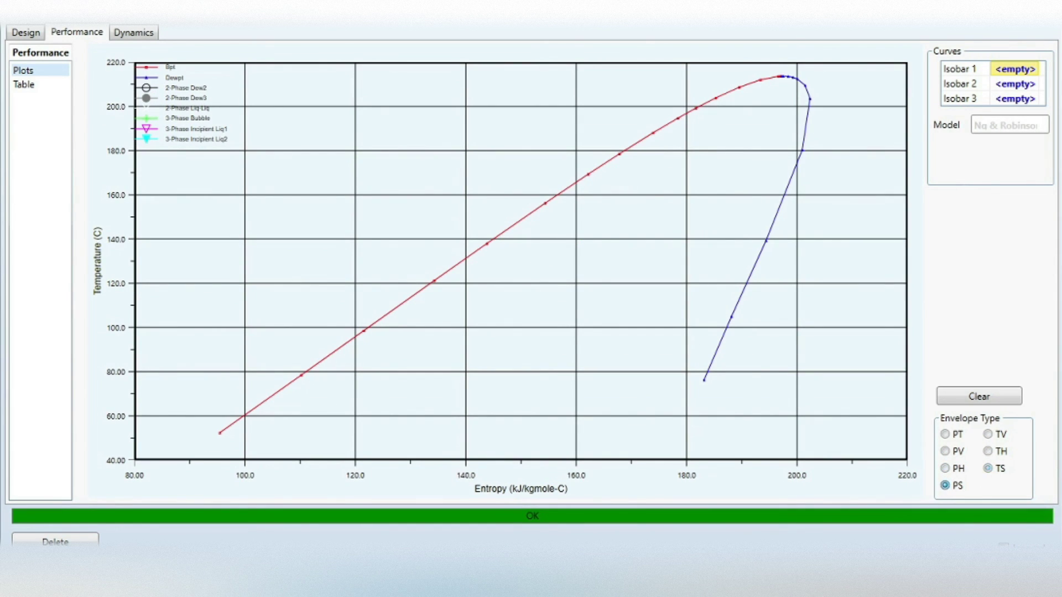